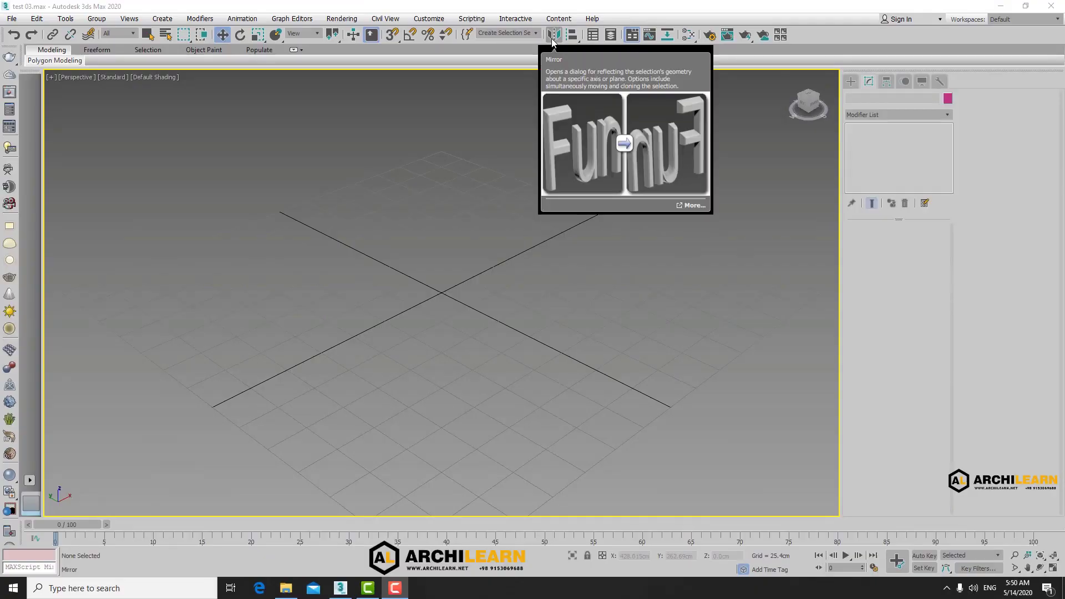
Create a green teapot (radius 51.924cm, 8 segments) at the scene centre and switch to Select and Move
click(850, 81)
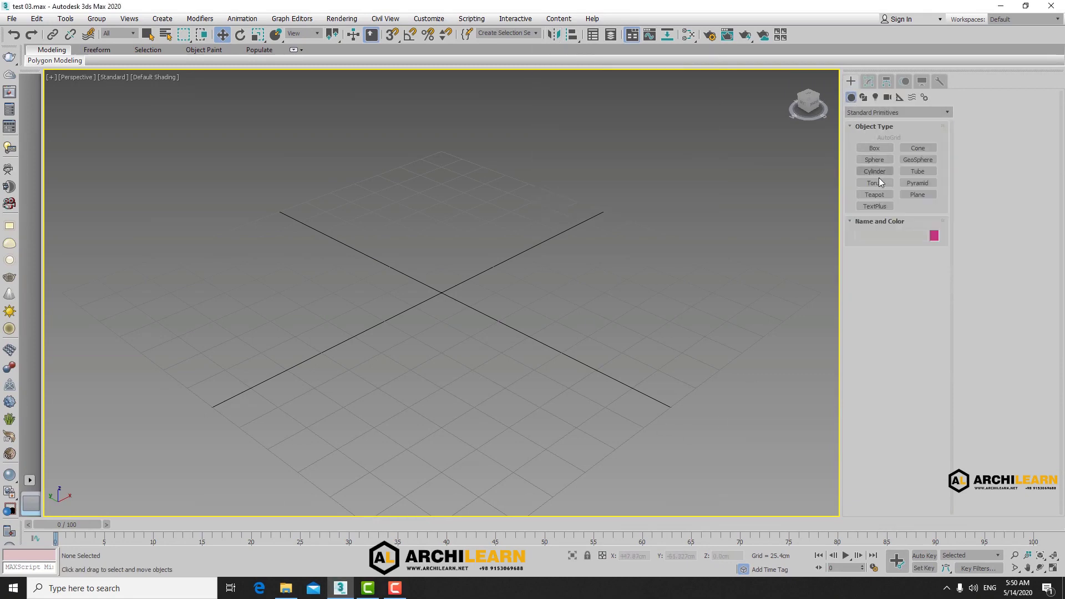
click(875, 194)
drag(434, 328, 469, 341)
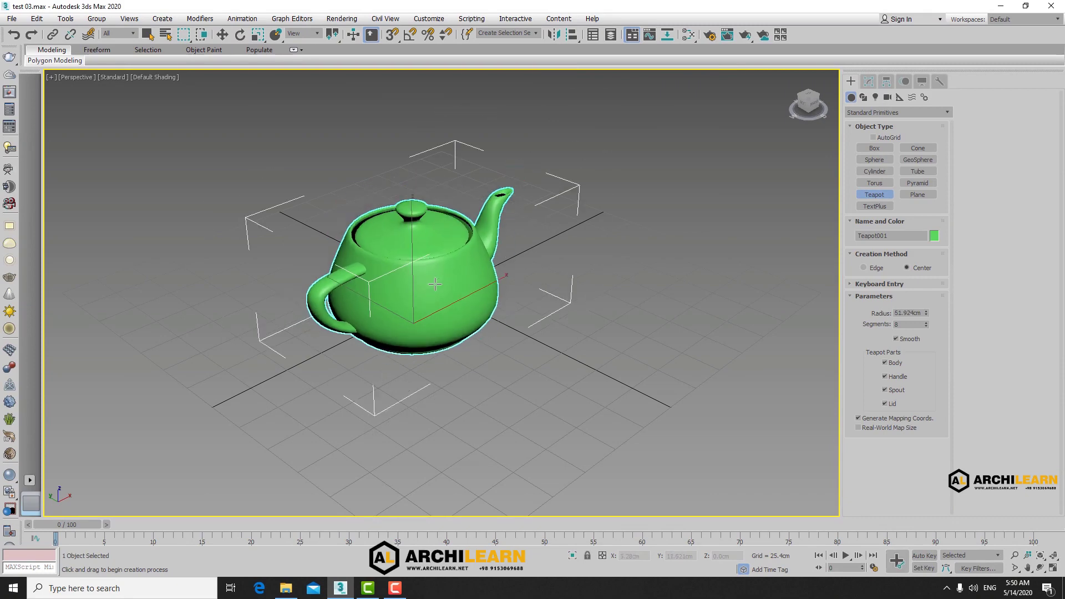
scroll(468, 341, down, 3)
alt+middle_drag(468, 341, 506, 183)
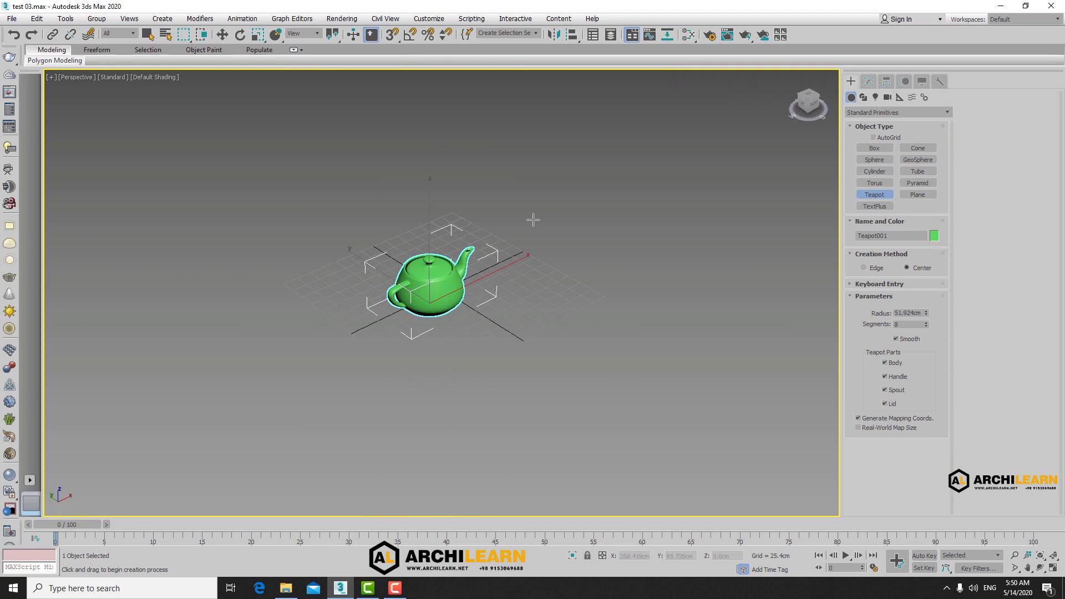
key(w)
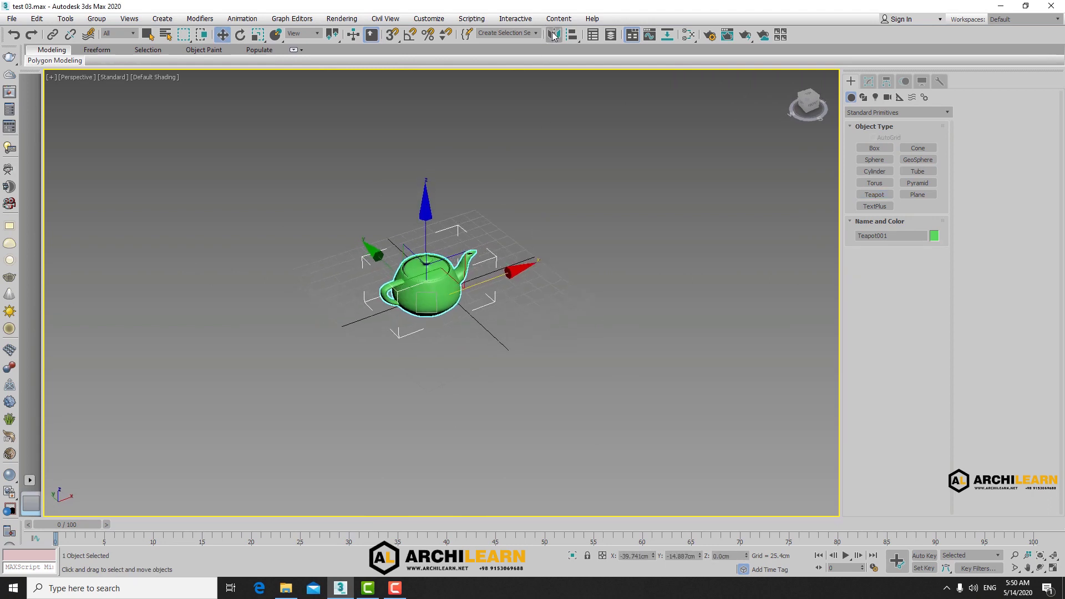
Open the Mirror dialog and preview each mirror axis, settling on X with No Clone
click(551, 32)
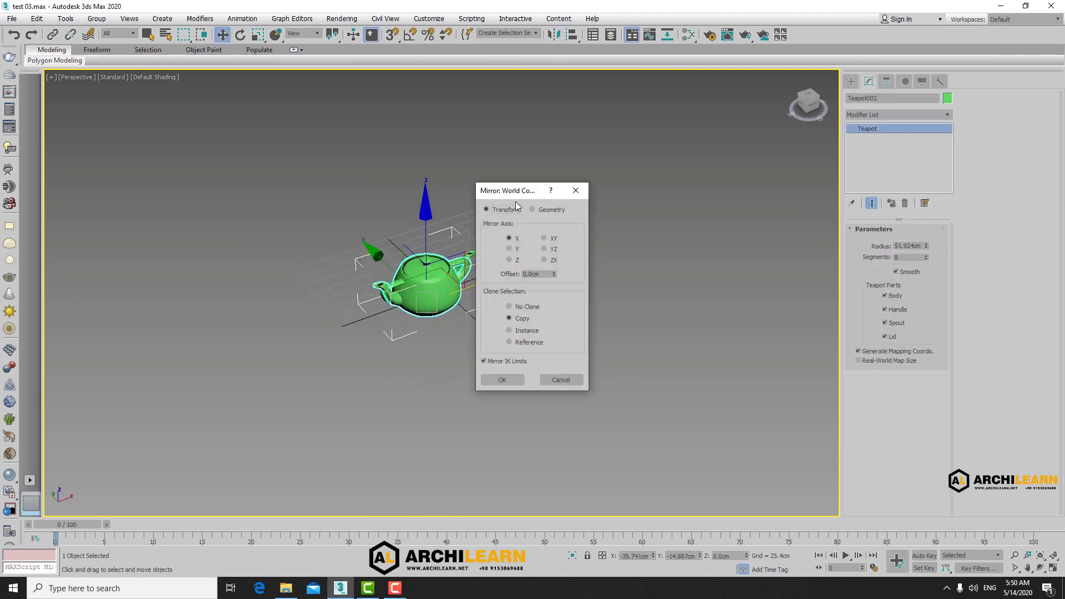
drag(526, 190, 608, 137)
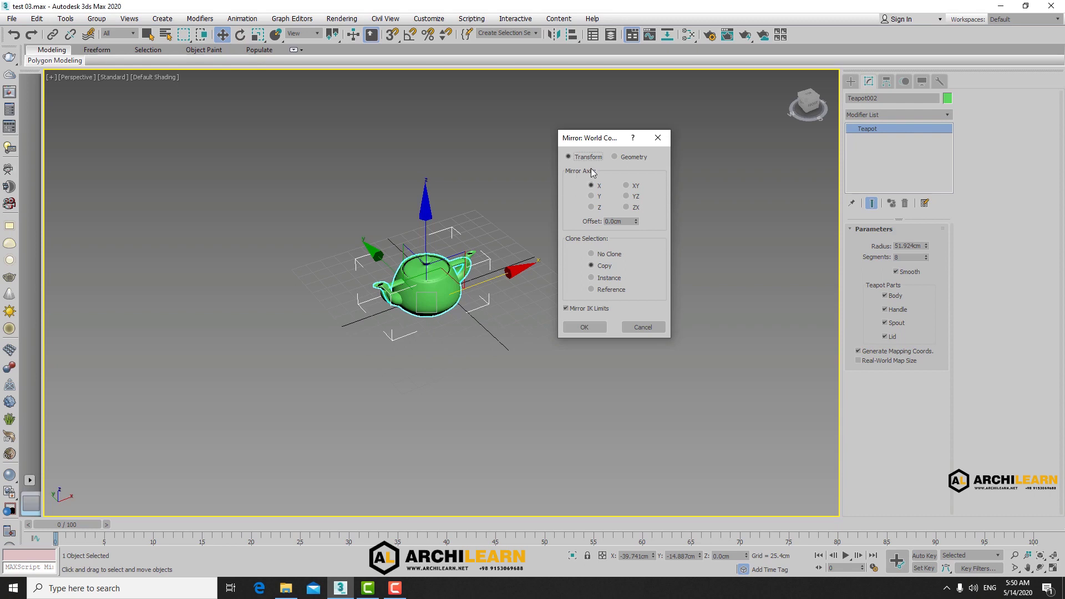
click(596, 196)
click(596, 196)
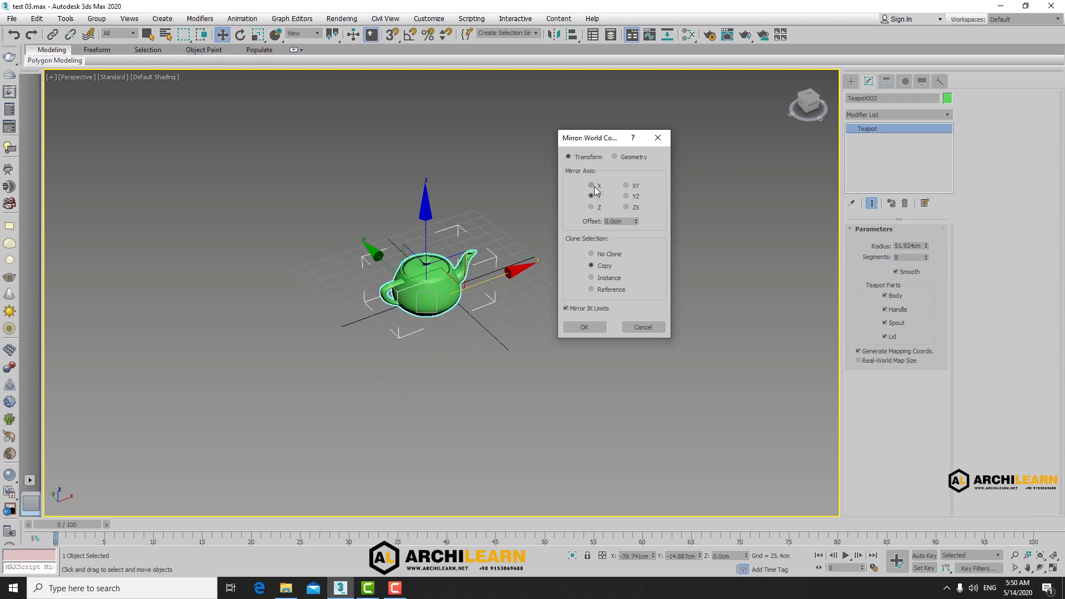
click(598, 253)
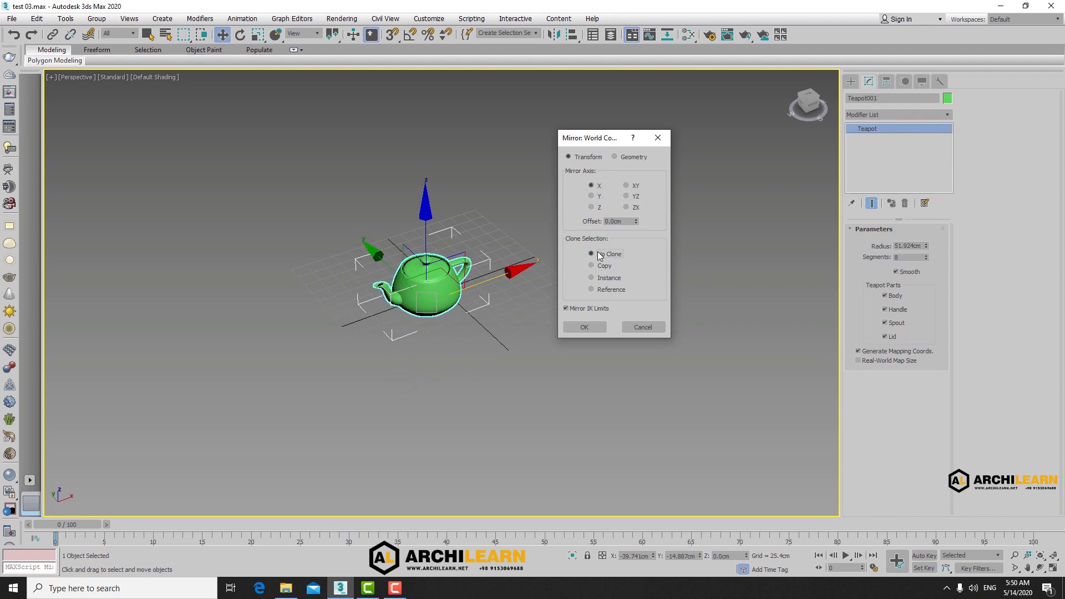
click(626, 196)
click(627, 208)
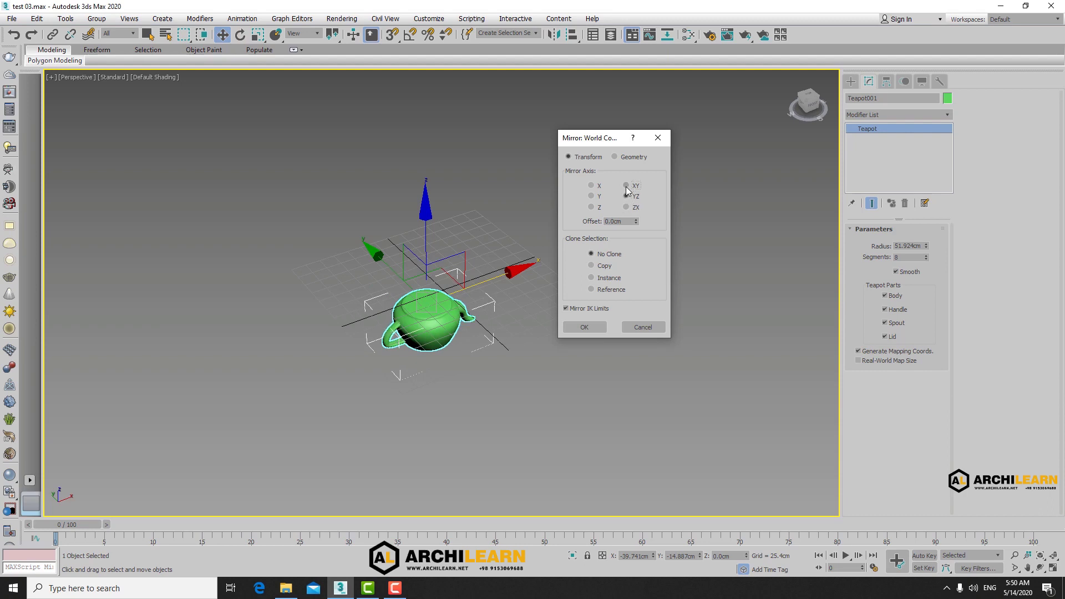
click(592, 186)
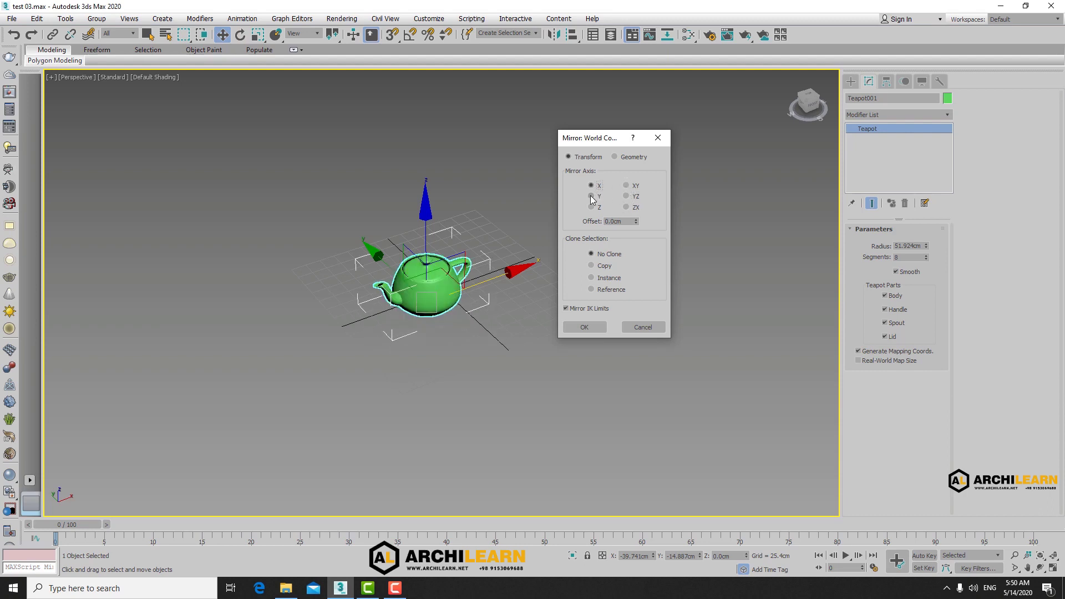
click(592, 207)
Set the mirror axis to X with a 0.0cm offset and Copy as the clone type
click(592, 186)
mouse_move(637, 224)
mouse_down()
mouse_move(621, 187)
mouse_move(637, 199)
mouse_up()
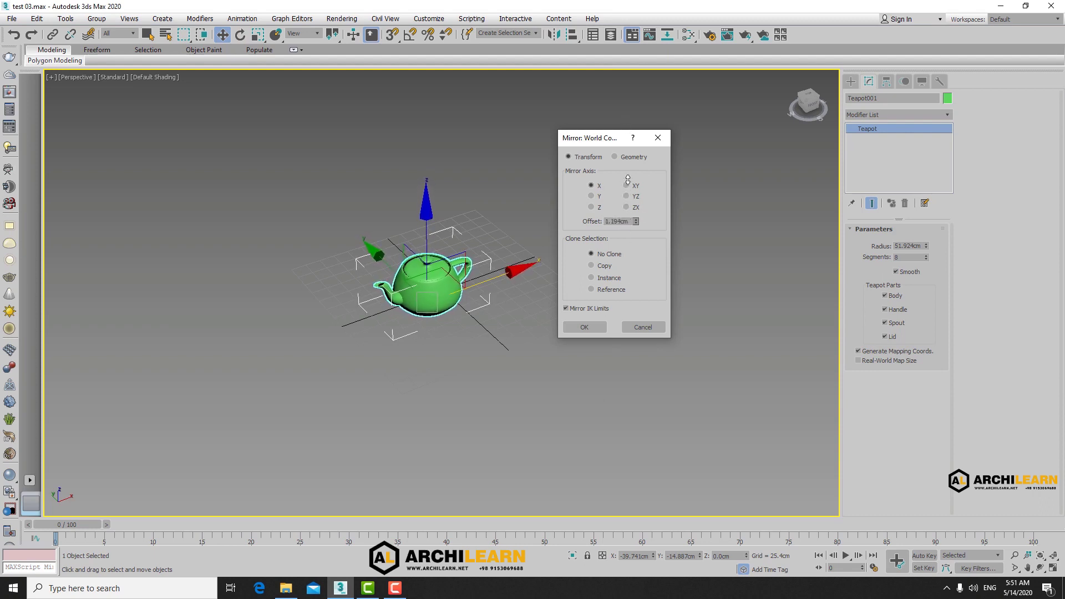
right_click(636, 222)
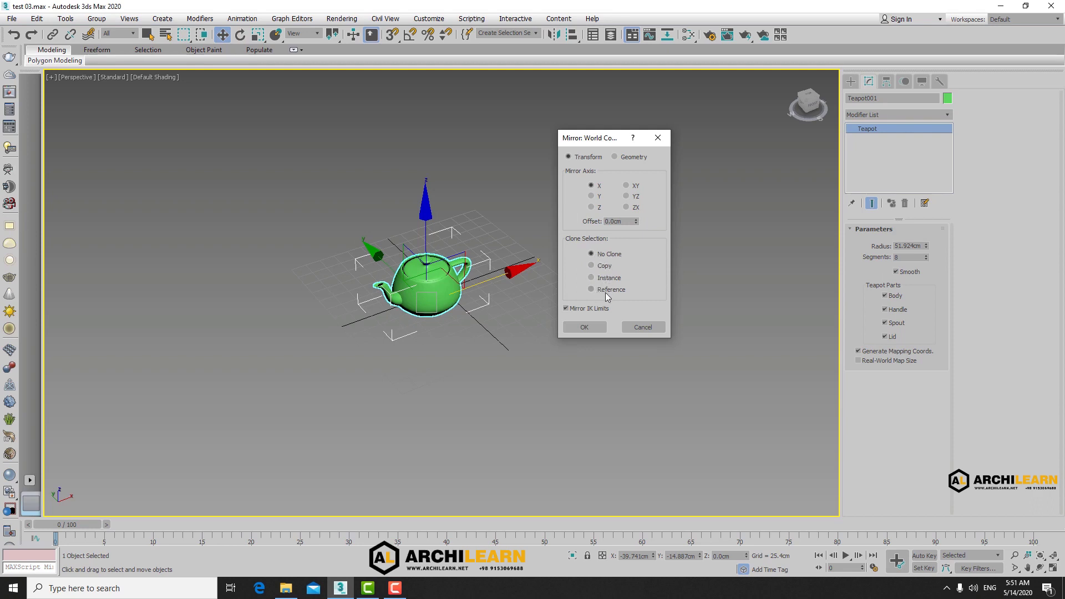
click(593, 266)
Enter a mirror offset of 100cm, then change it to 250cm
drag(624, 221, 576, 232)
text(100)
key(Return)
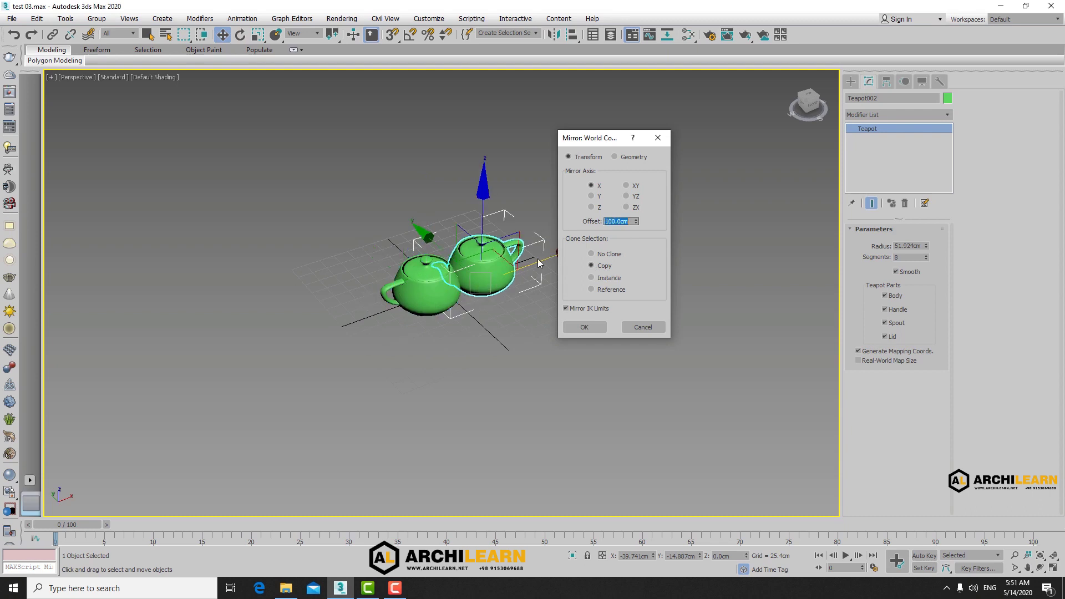
text(250)
key(Return)
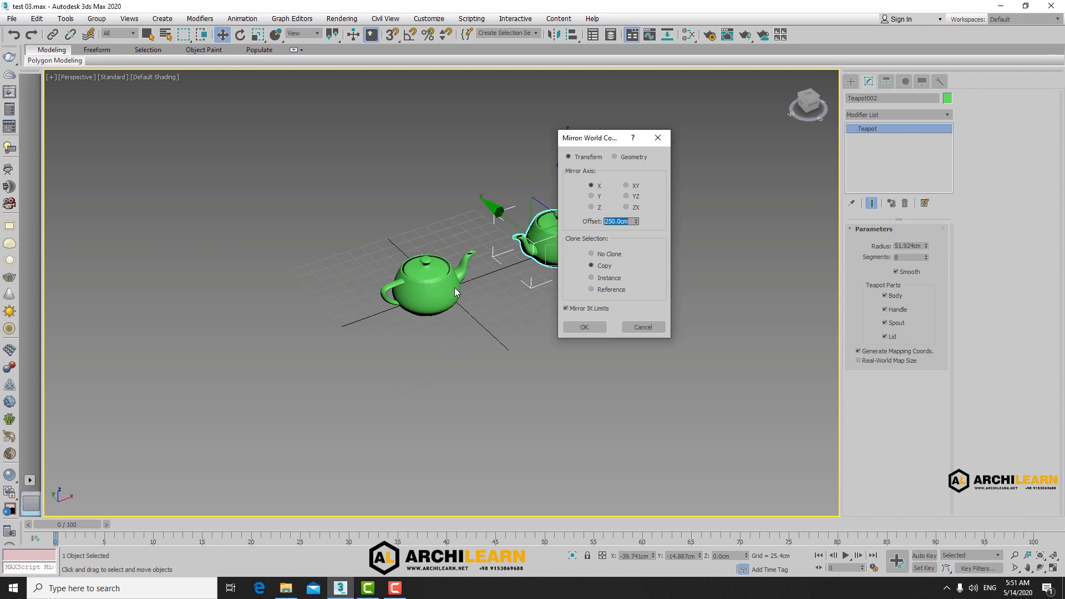
Compare the Instance and Reference clone options, then confirm the mirror as an Instance
drag(590, 139, 672, 120)
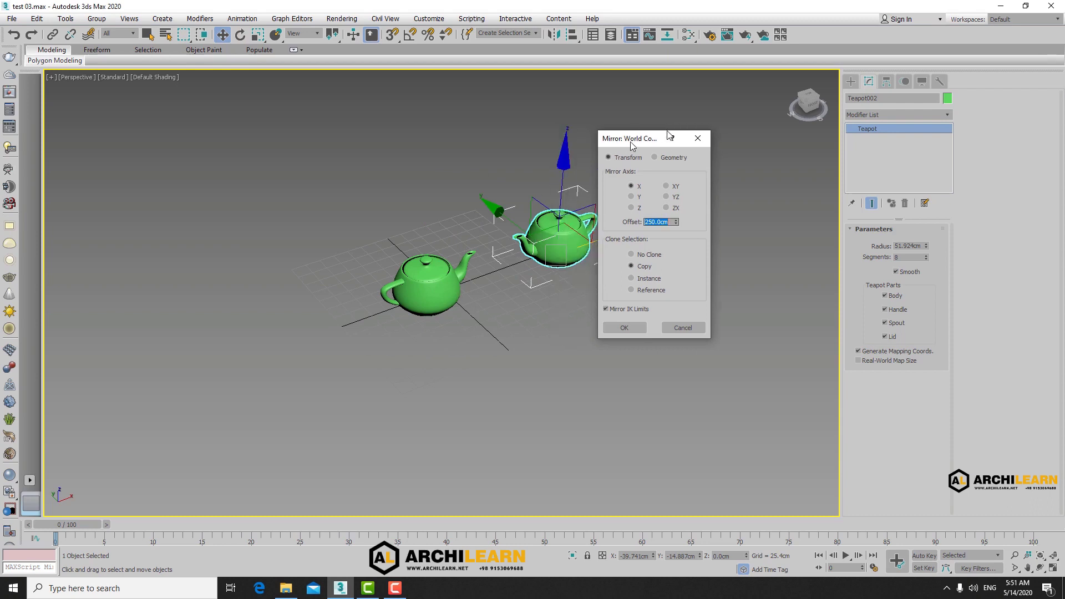
click(679, 259)
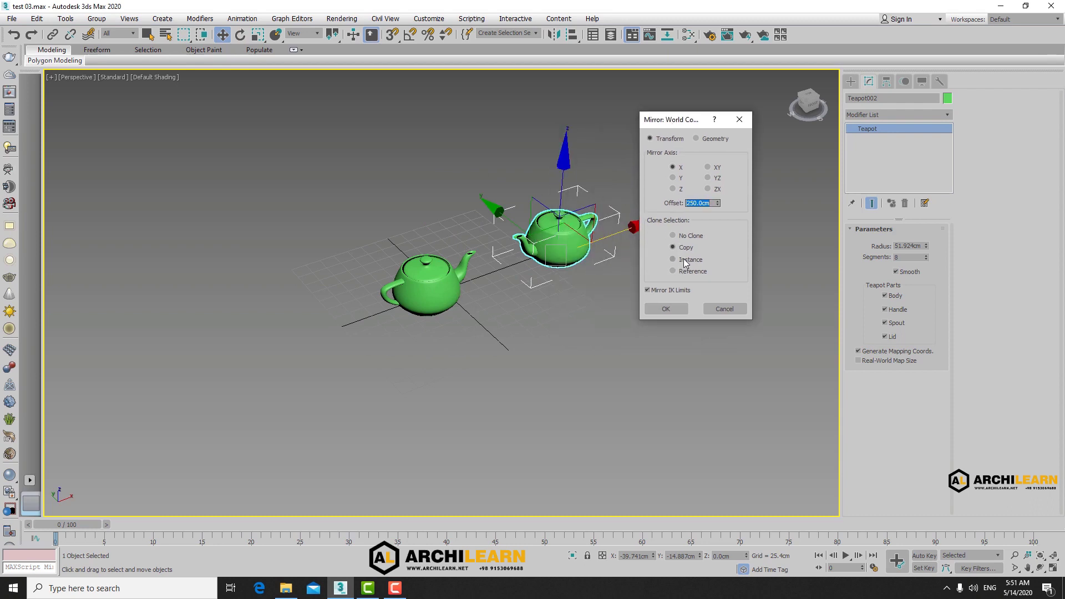
click(686, 271)
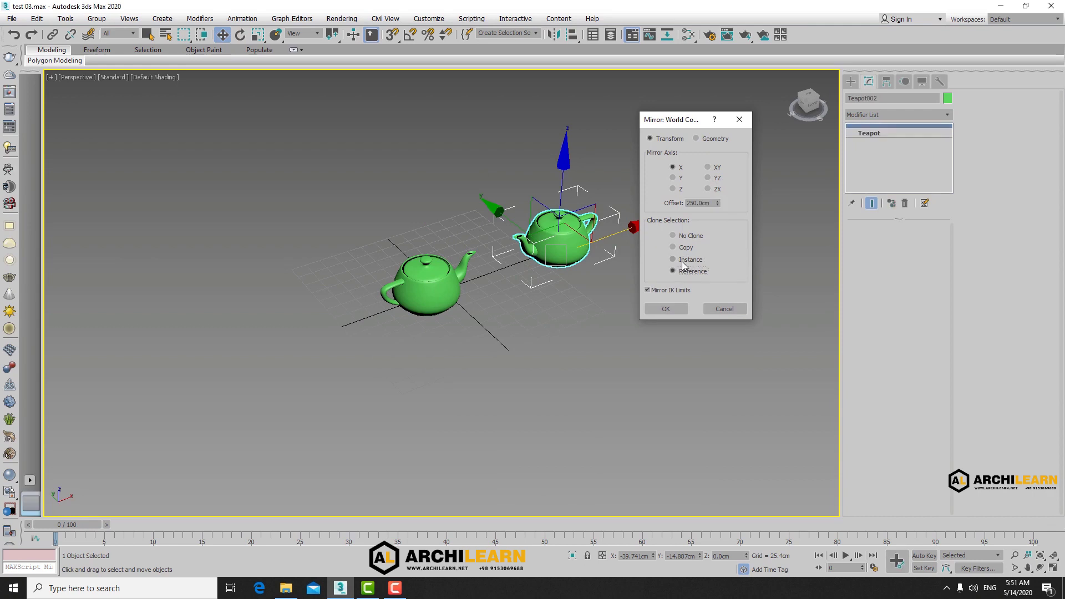
click(686, 249)
click(685, 260)
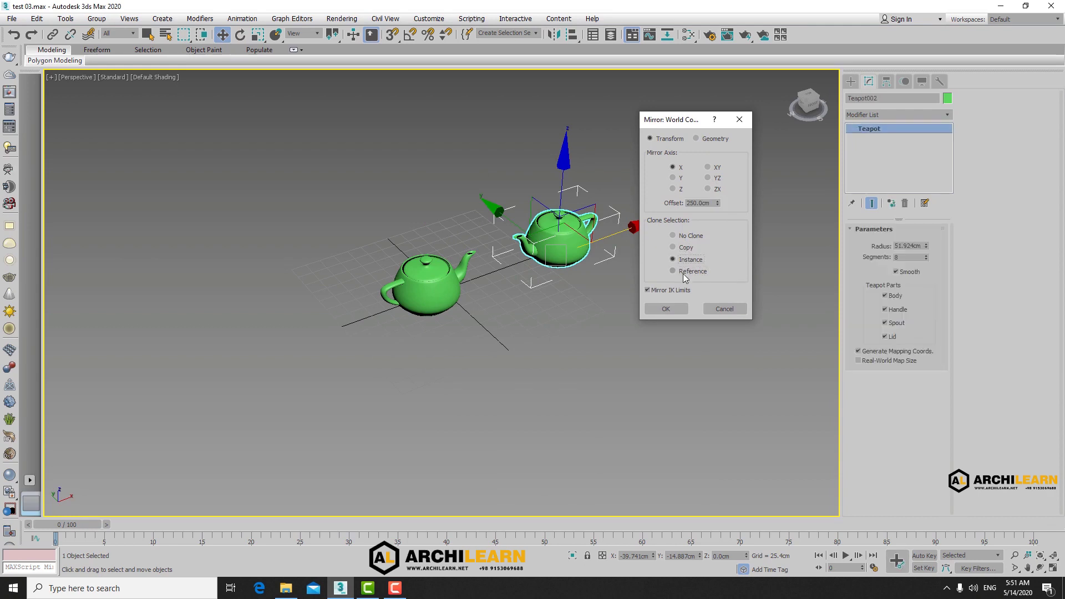
click(686, 260)
click(663, 308)
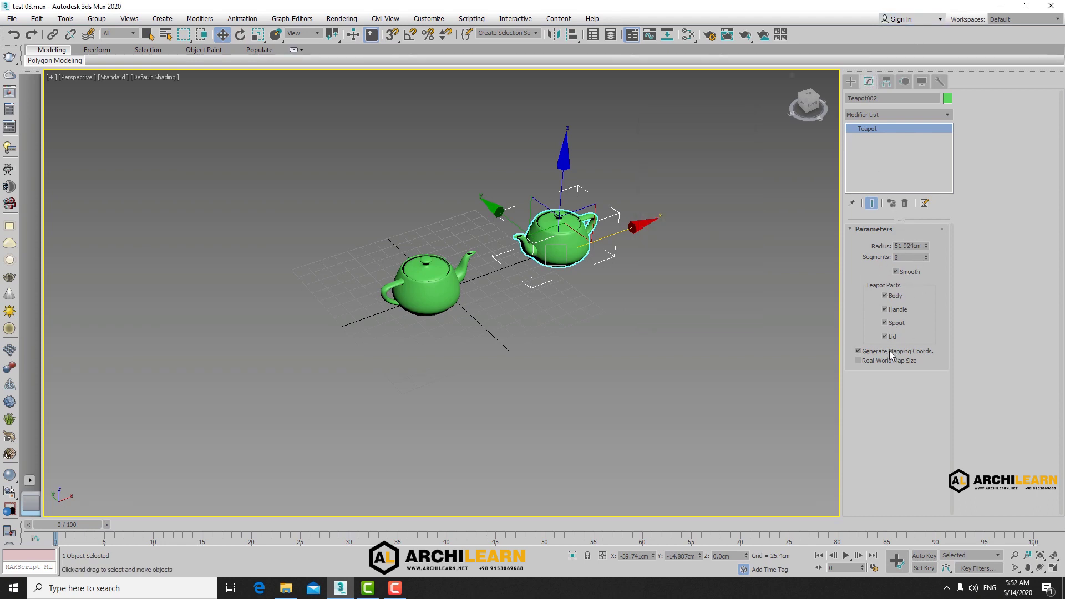
Toggle the teapot's Body part and turn on Edged Faces display
click(898, 299)
middle_drag(671, 291, 657, 302)
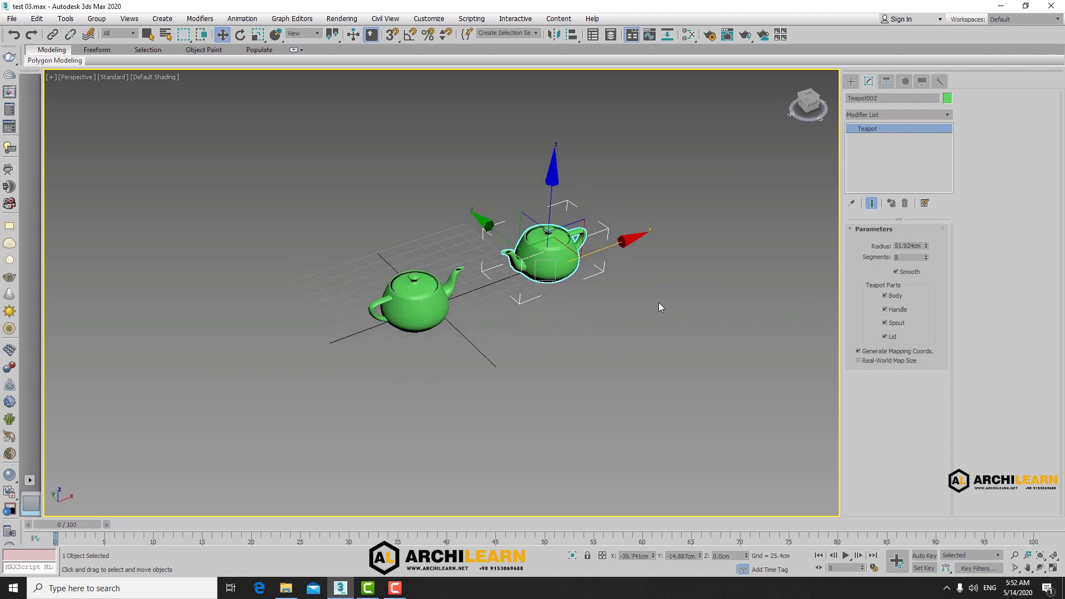
key(F4)
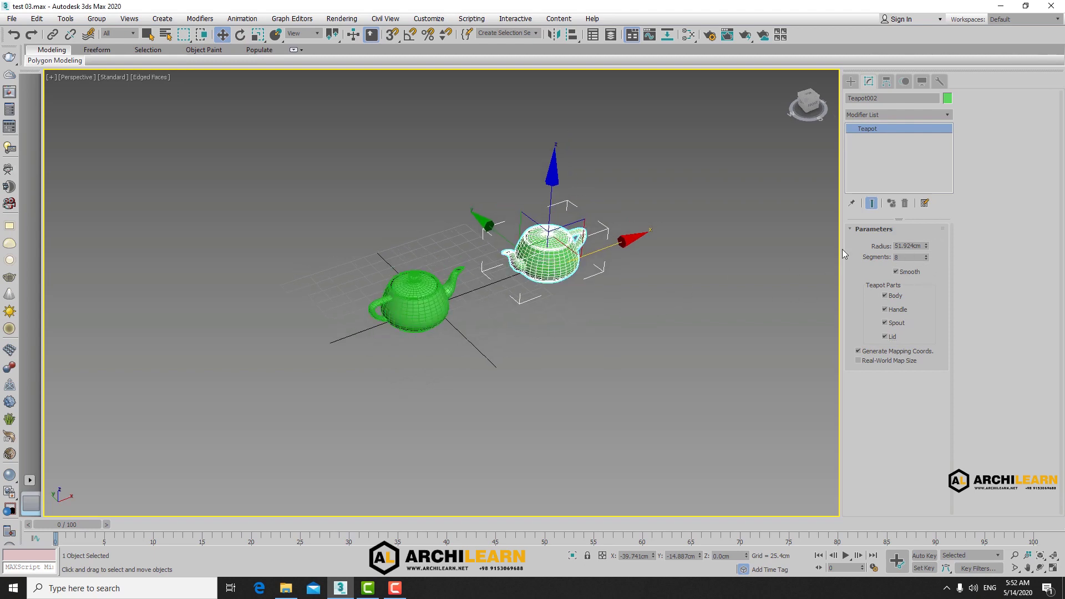
Set the teapot to 8 segments, switch off its Body part, then undo
mouse_move(926, 258)
mouse_down()
mouse_move(928, 244)
mouse_move(926, 260)
mouse_up()
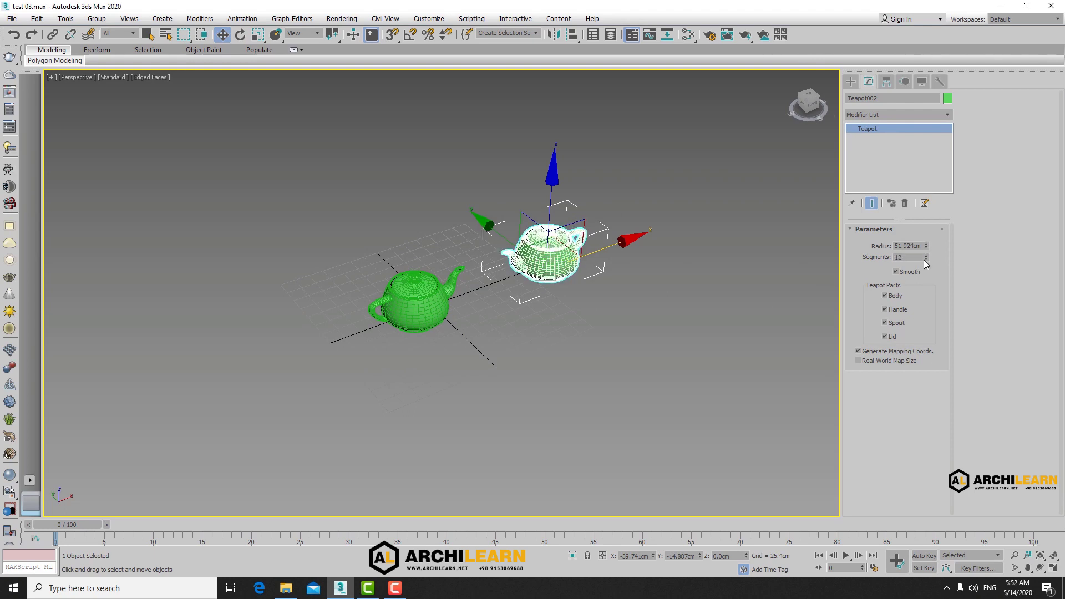
double_click(921, 258)
text(8)
key(Return)
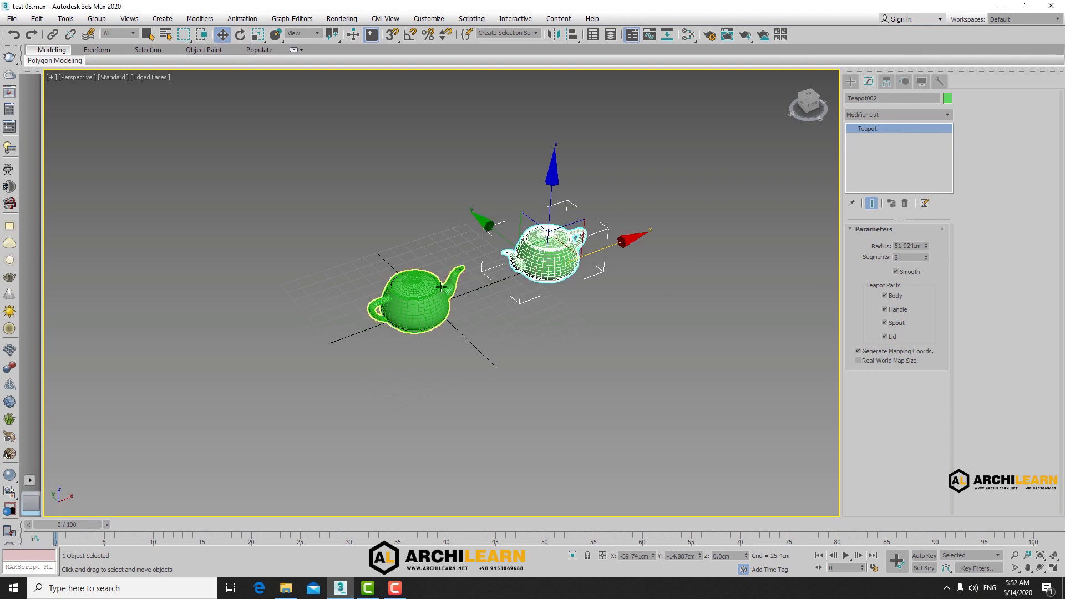
click(885, 296)
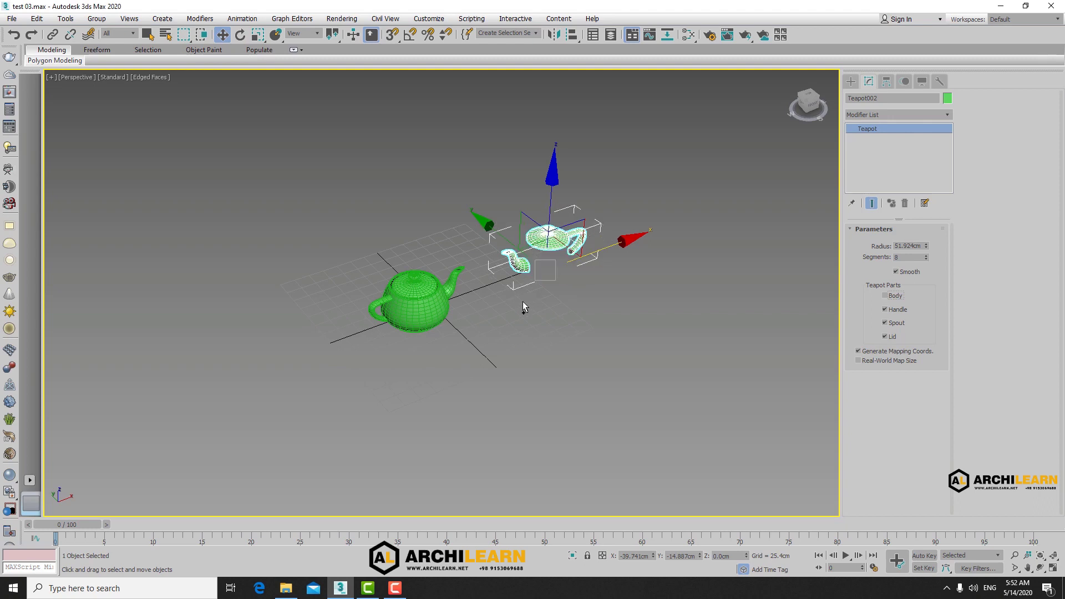
key(ctrl+z)
key(ctrl+z)
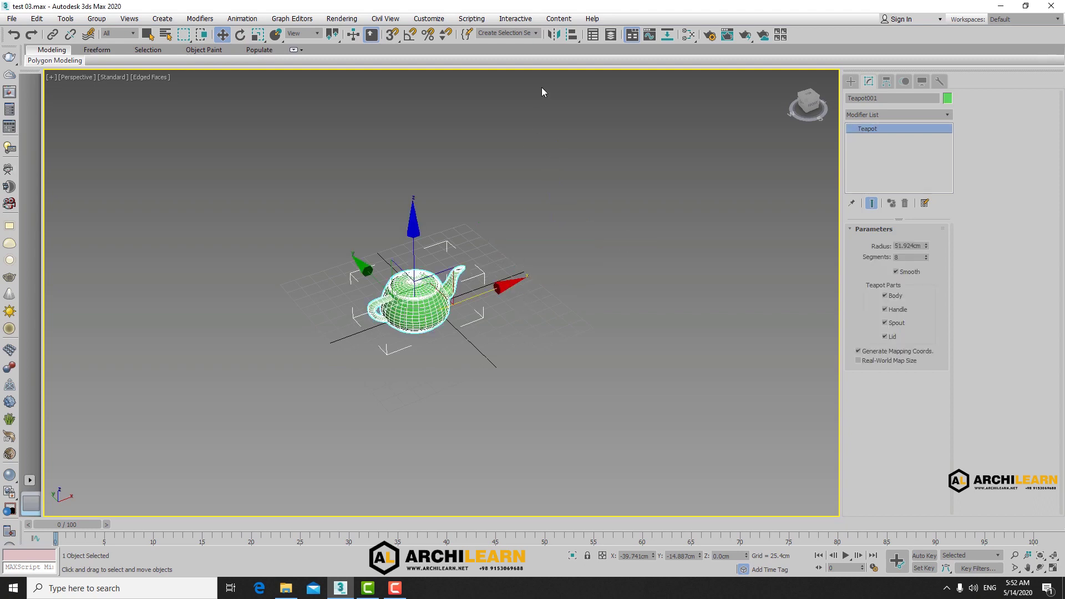
Mirror the teapot as an Instance offset 183.566cm, then reduce its radius to 46.212cm
click(554, 35)
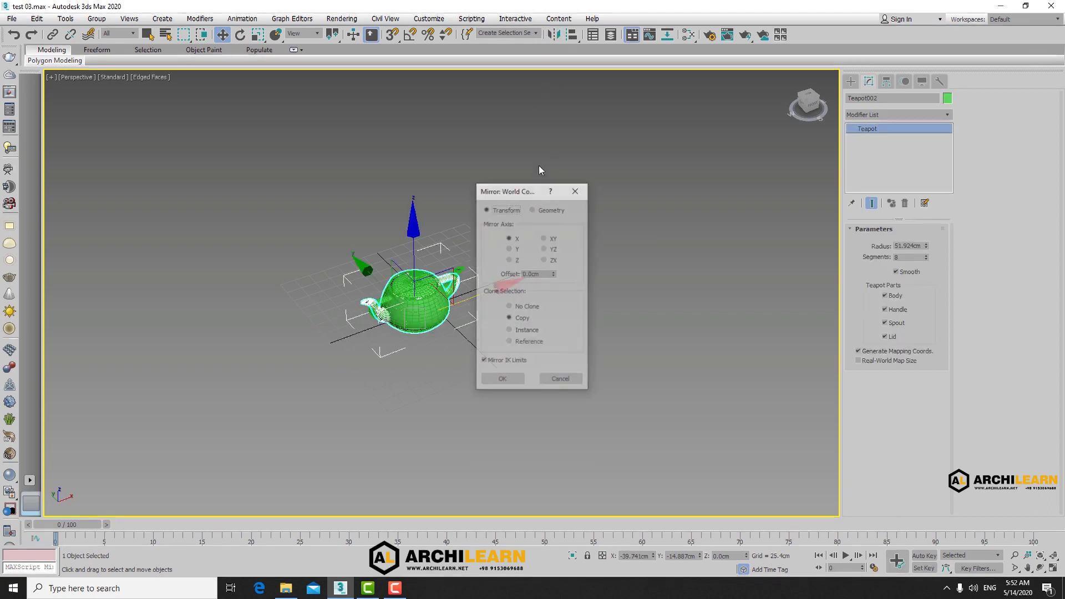
click(518, 331)
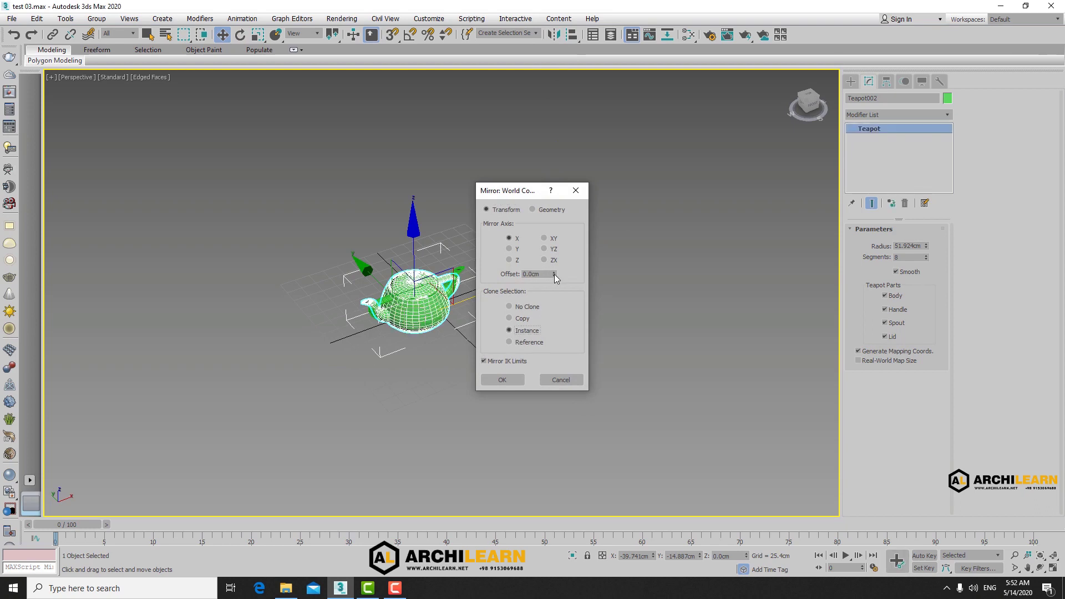
drag(554, 274, 445, 264)
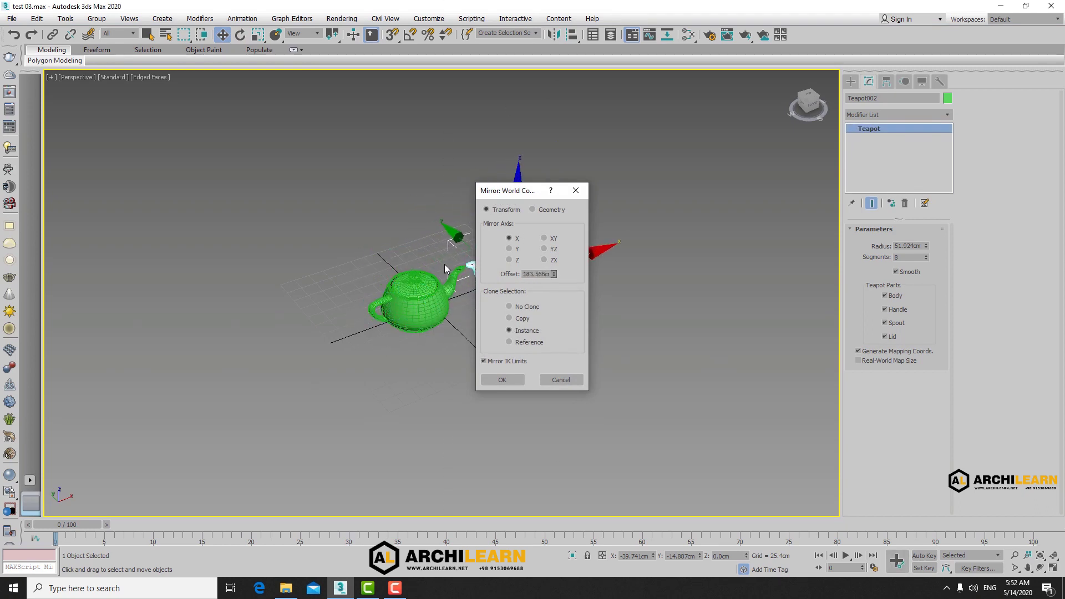
click(503, 380)
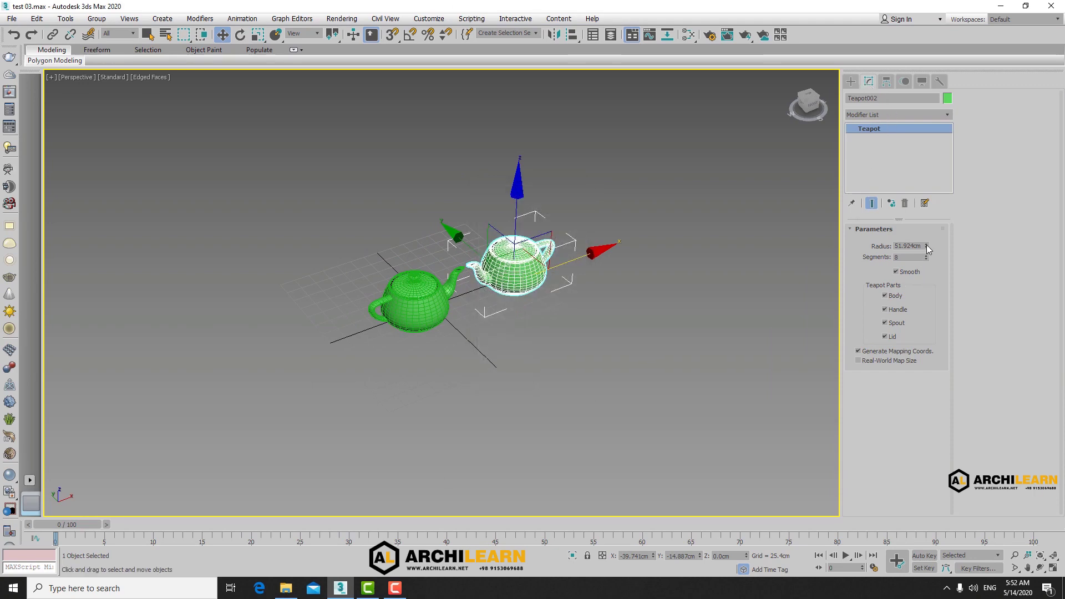
drag(927, 244, 933, 251)
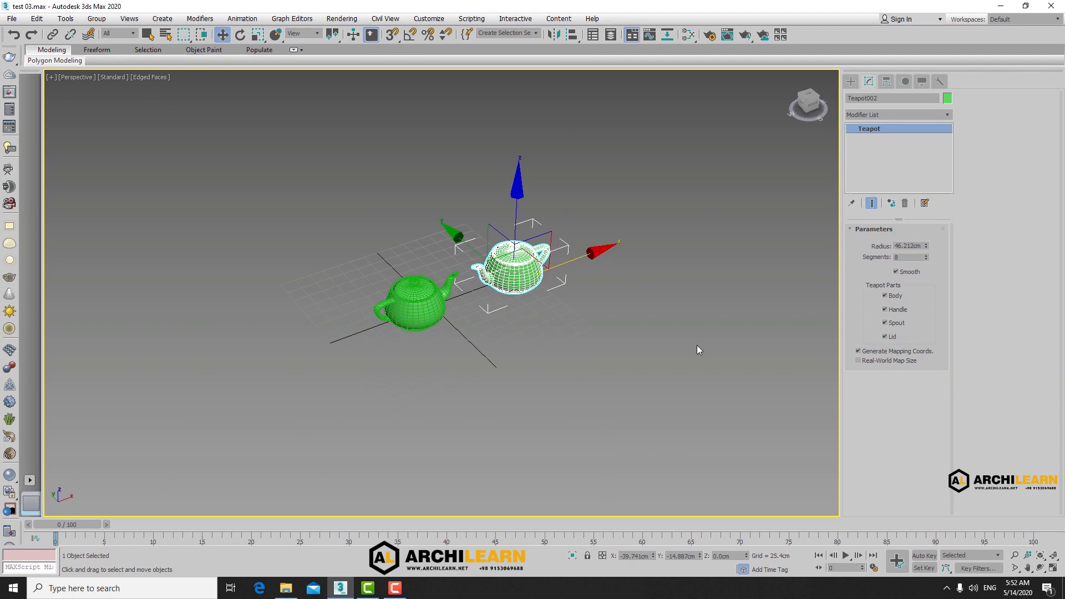
Change the original teapot's radius to confirm the instance follows, then deselect and undo
click(527, 354)
click(417, 304)
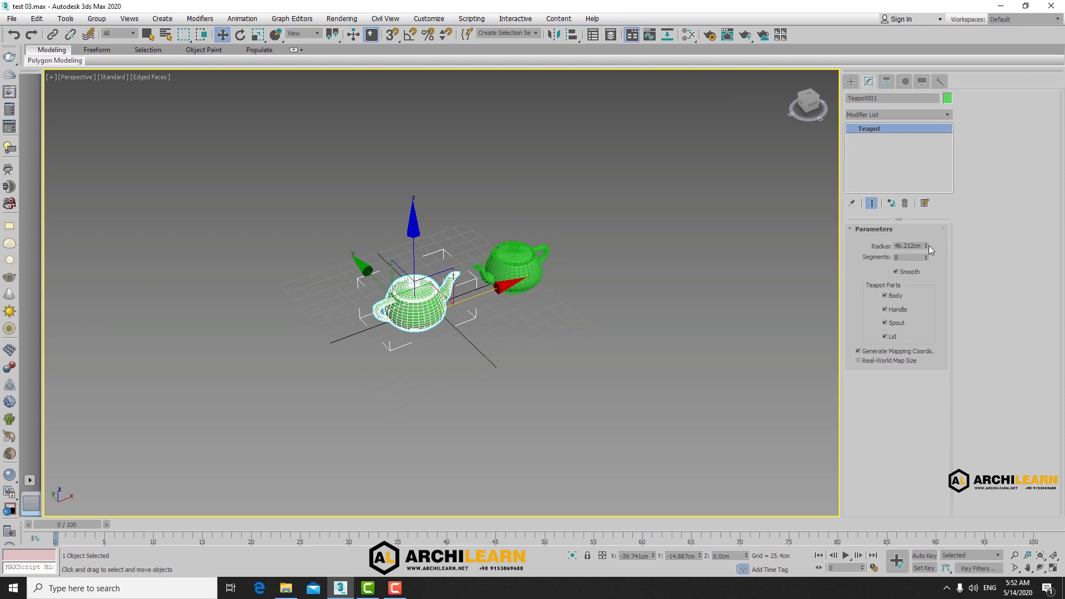
mouse_move(926, 245)
mouse_down()
mouse_move(933, 228)
mouse_move(933, 239)
mouse_up()
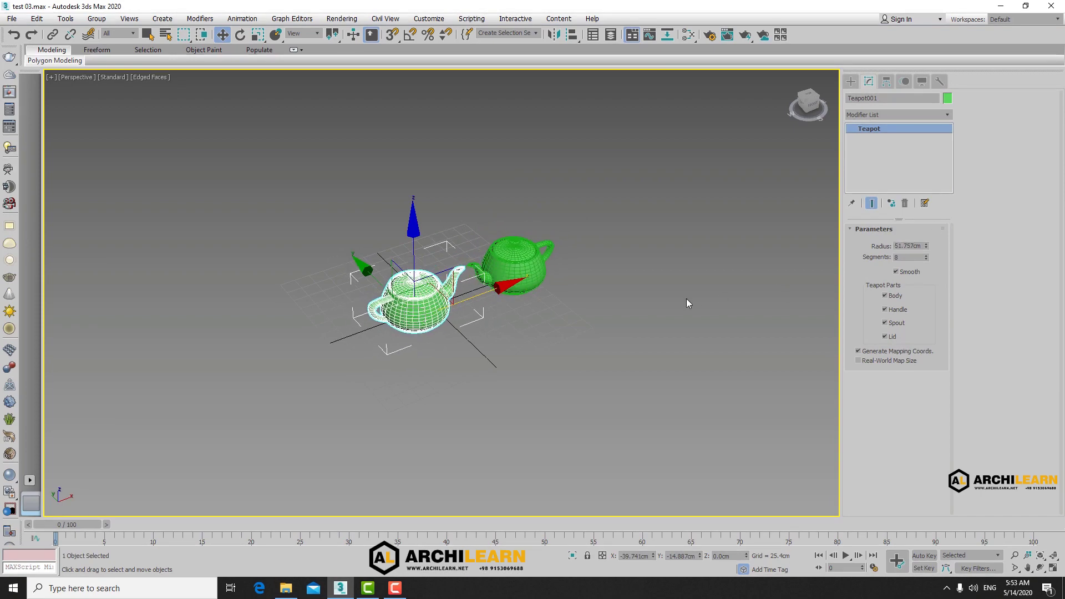
click(645, 293)
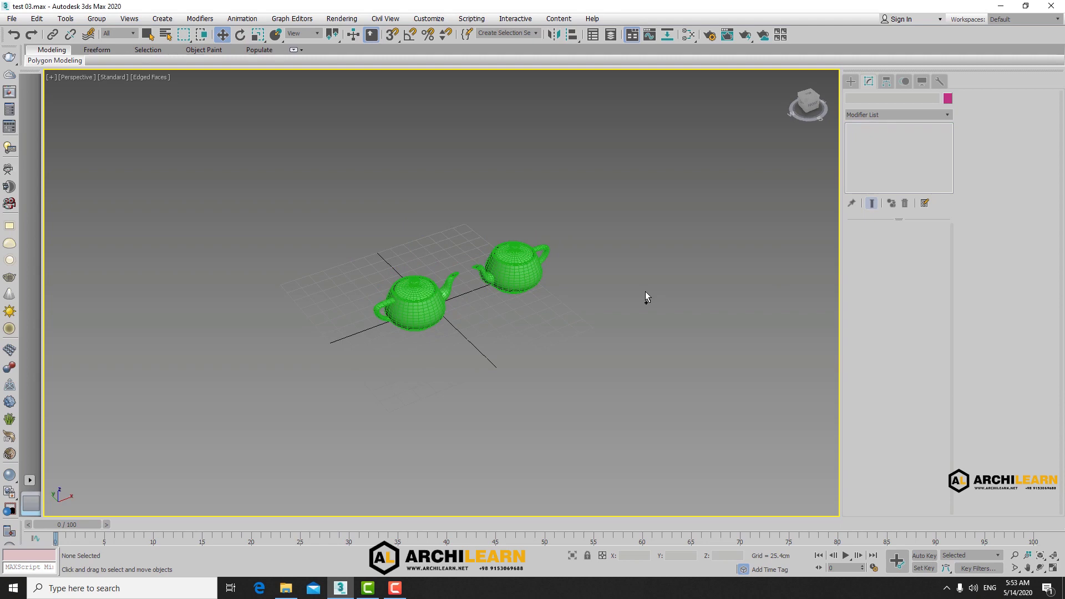
click(547, 283)
key(ctrl+z)
Mirror the teapot as a Reference clone and move the copy further right along X
key(ctrl+z)
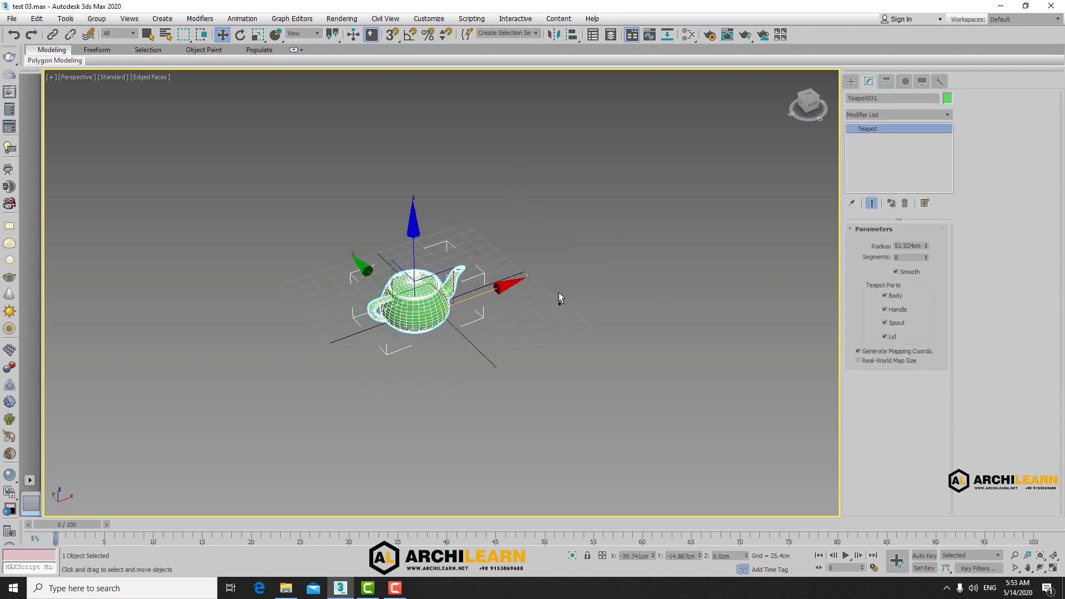
key(ctrl+z)
key(ctrl+y)
click(554, 35)
click(515, 342)
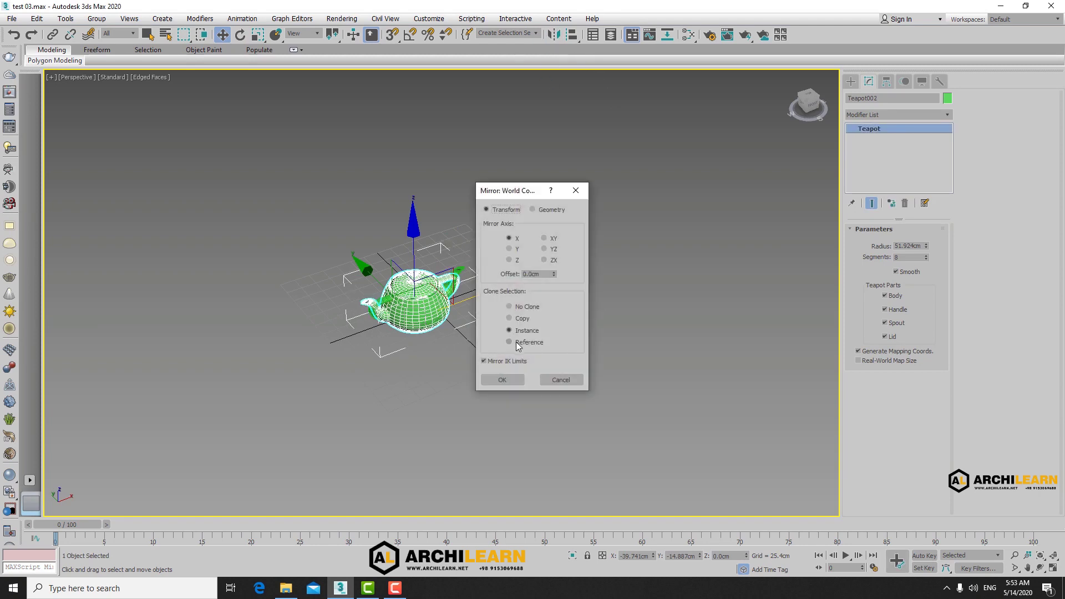
click(512, 381)
mouse_move(485, 289)
mouse_down()
mouse_move(653, 239)
mouse_move(636, 269)
mouse_up()
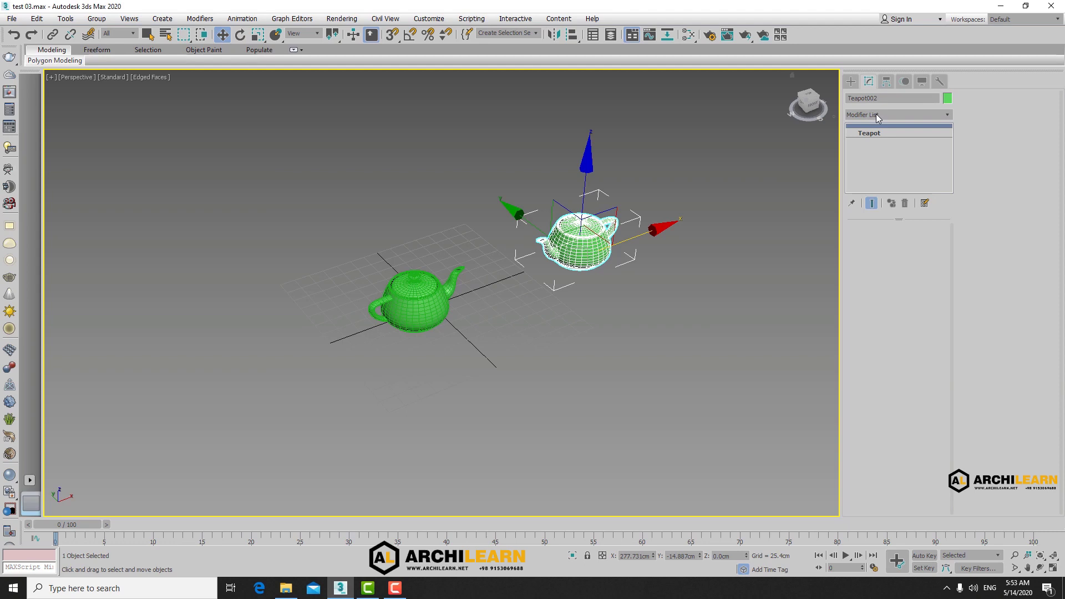
Enlarge Teapot001 to a 58.674cm radius and add a 30-degree Bend modifier, then undo
click(417, 311)
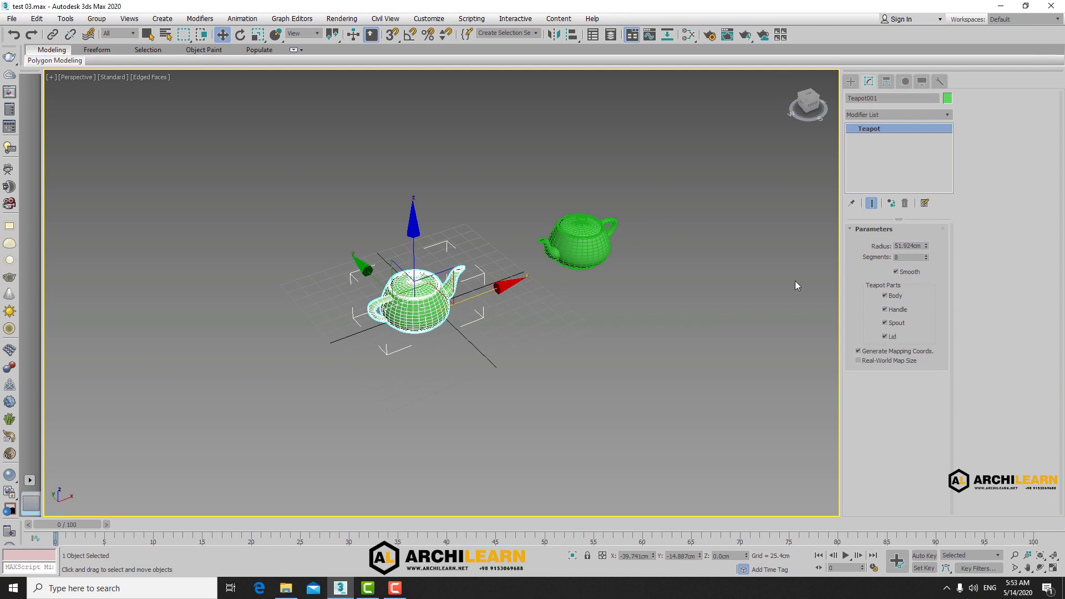
drag(926, 245, 873, 129)
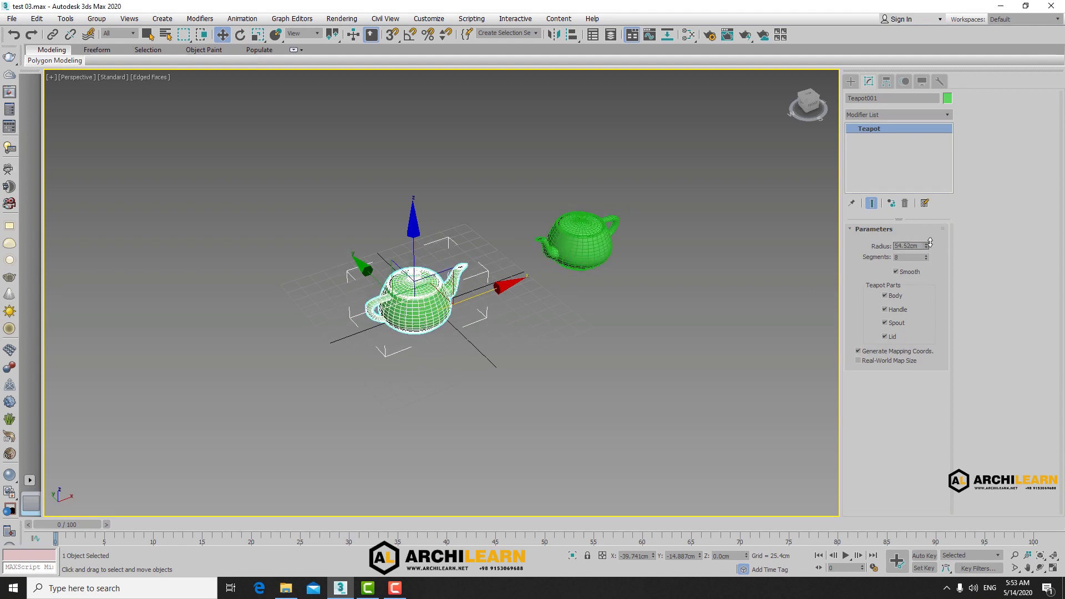
mouse_move(808, 105)
click(872, 115)
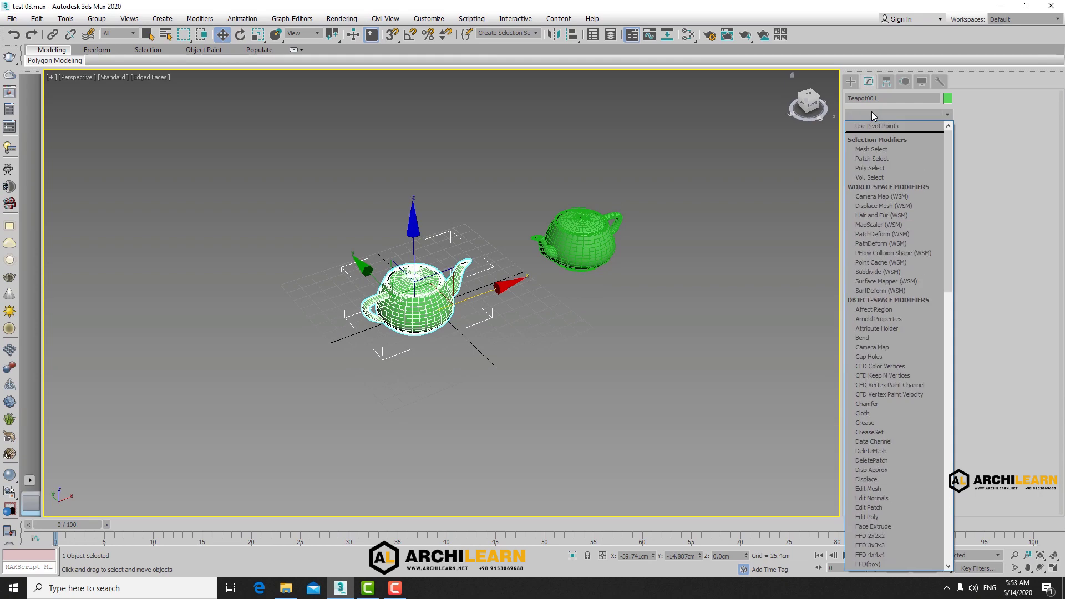
scroll(871, 112, down, 6)
scroll(871, 111, down, 1)
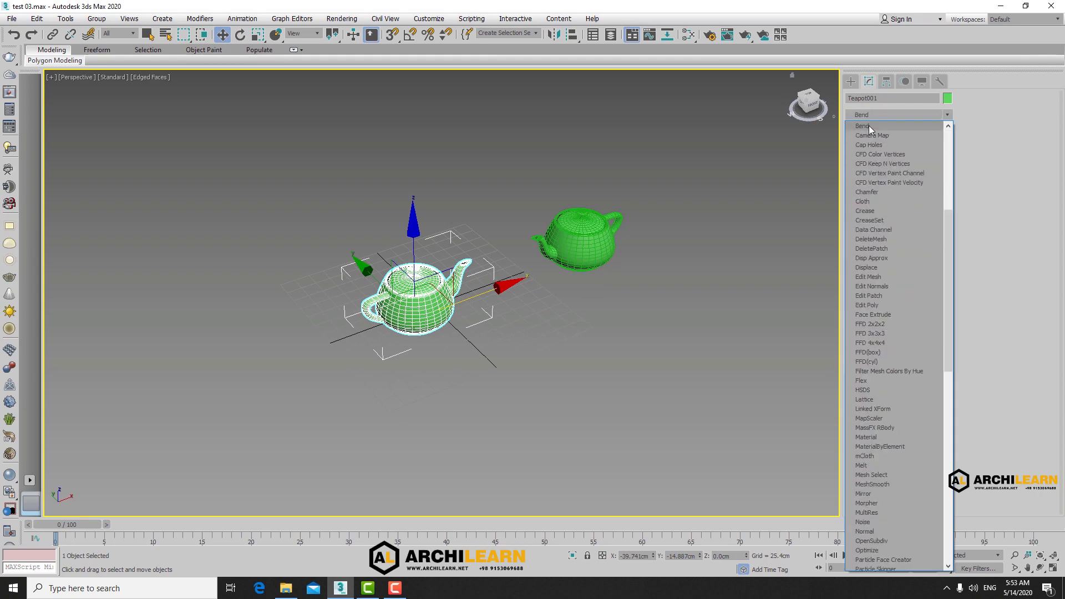
click(869, 126)
drag(926, 250, 927, 215)
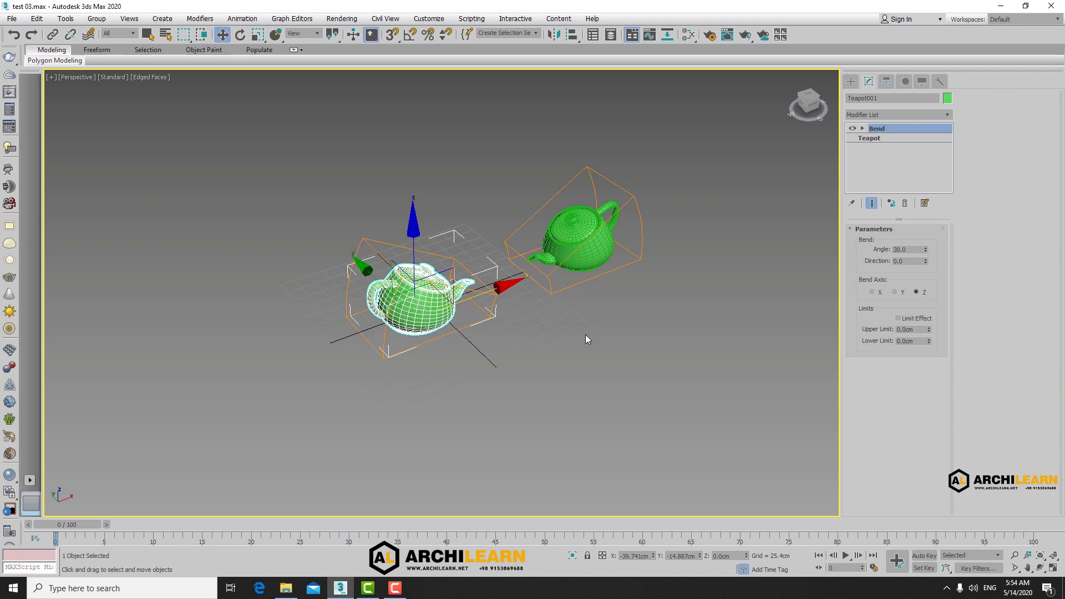
key(ctrl+z)
Delete the Bend modifier from the original teapot and clear the selection
right_click(883, 128)
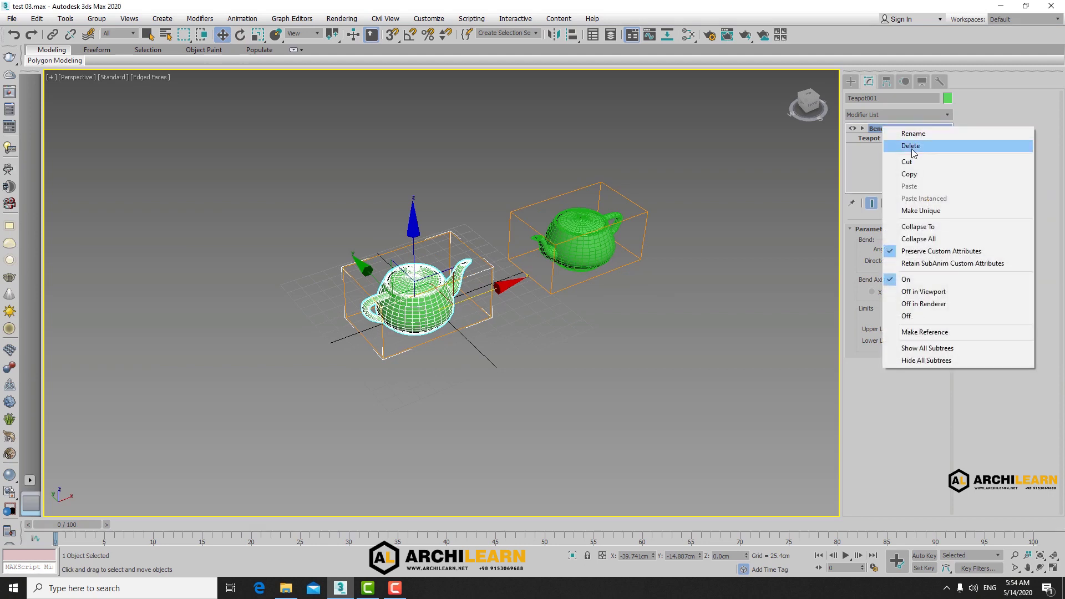
click(910, 146)
click(670, 263)
Add a Bend modifier to the reference teapot alone and bend it to about 53°
click(550, 238)
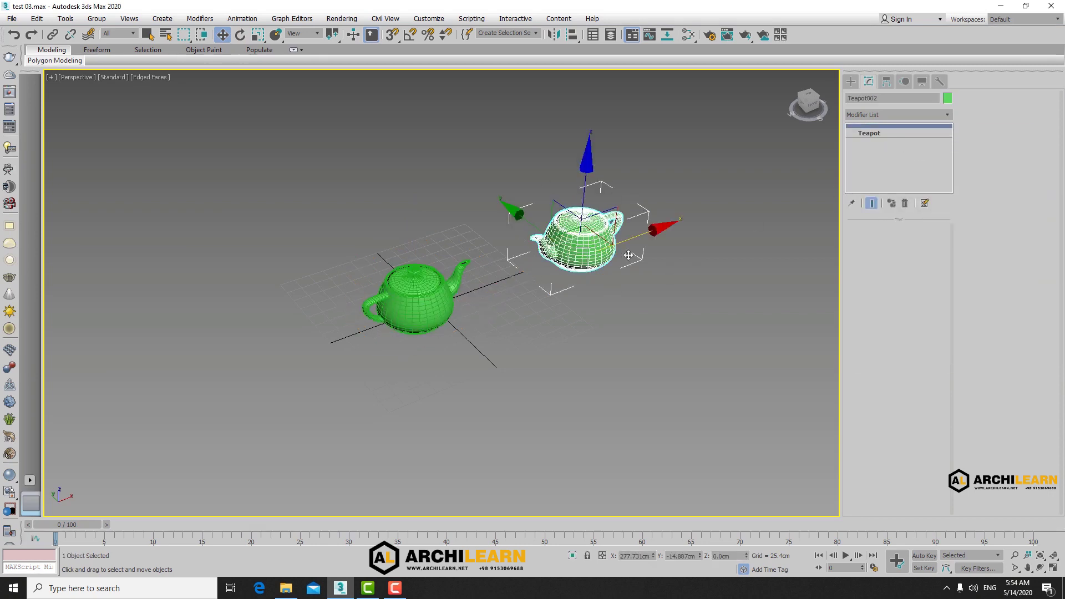
click(883, 112)
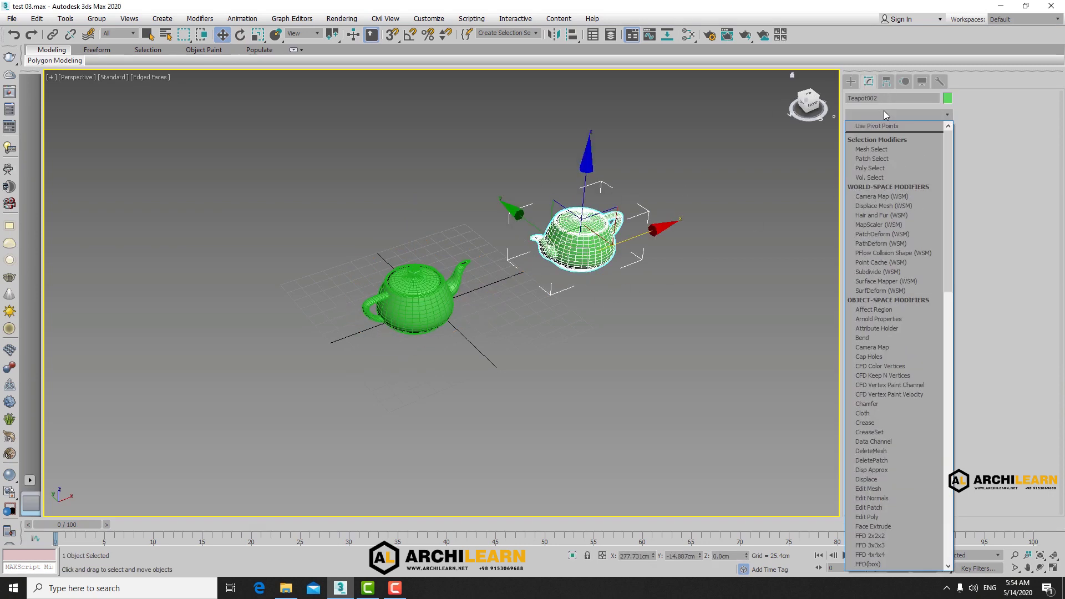
key(b)
click(876, 122)
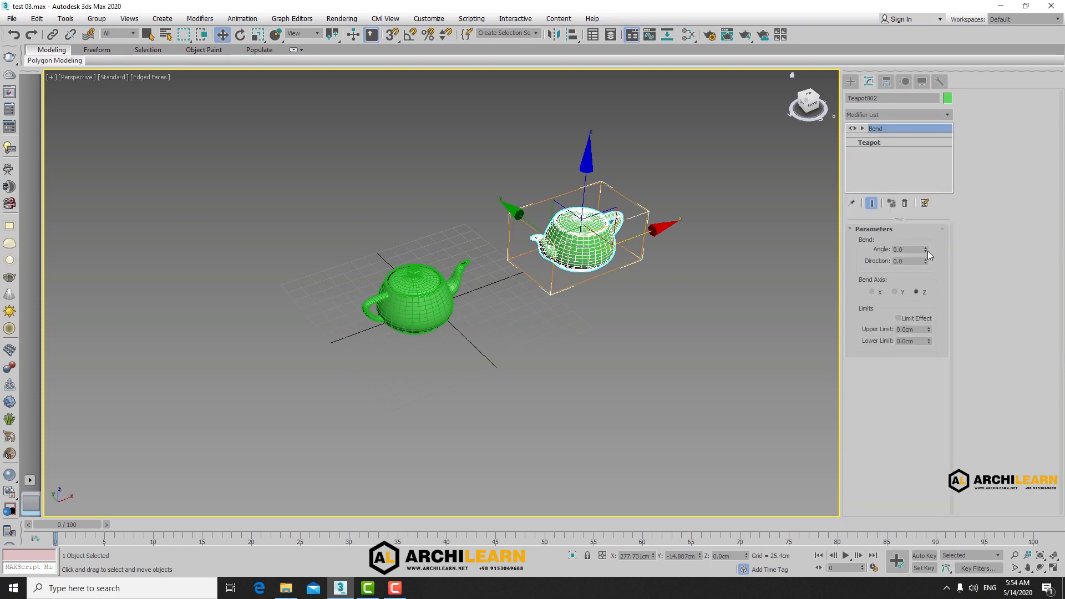
drag(928, 252, 914, 192)
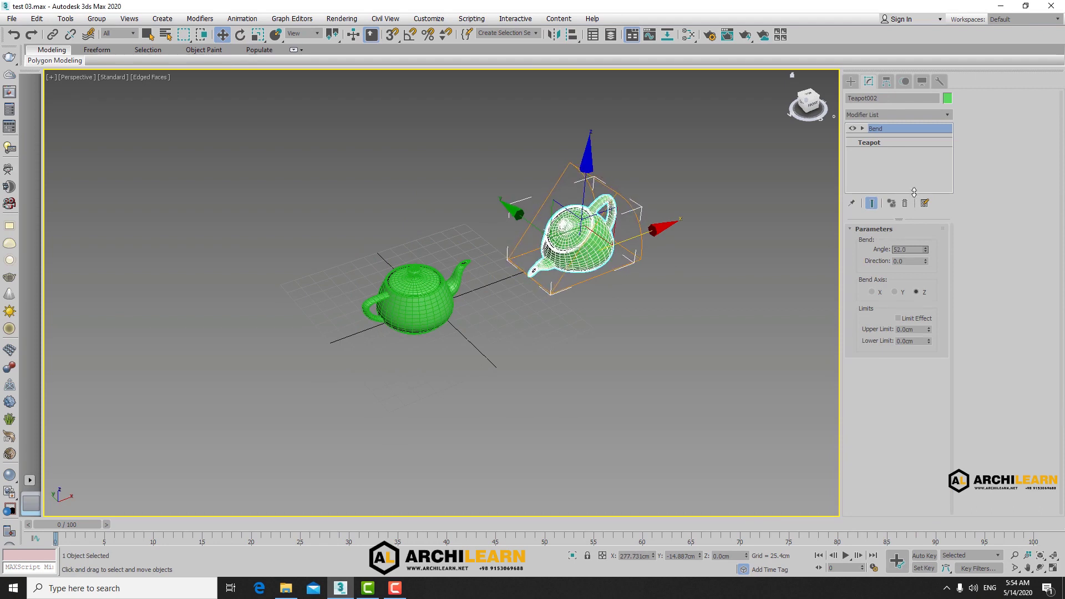
Delete the reference teapot's Bend modifier, leaving it unbent
right_click(879, 128)
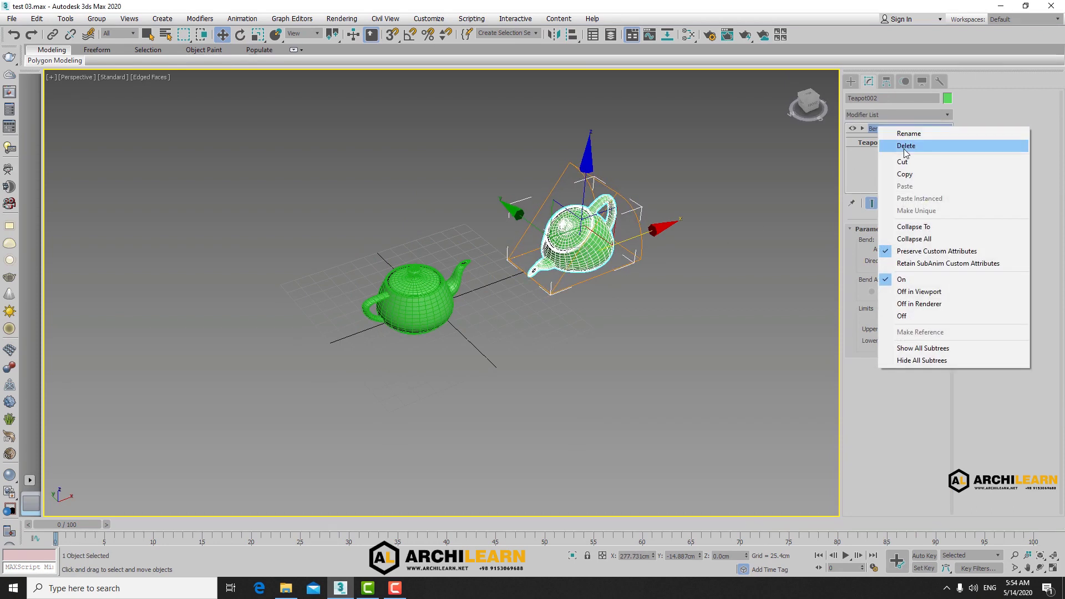
click(906, 146)
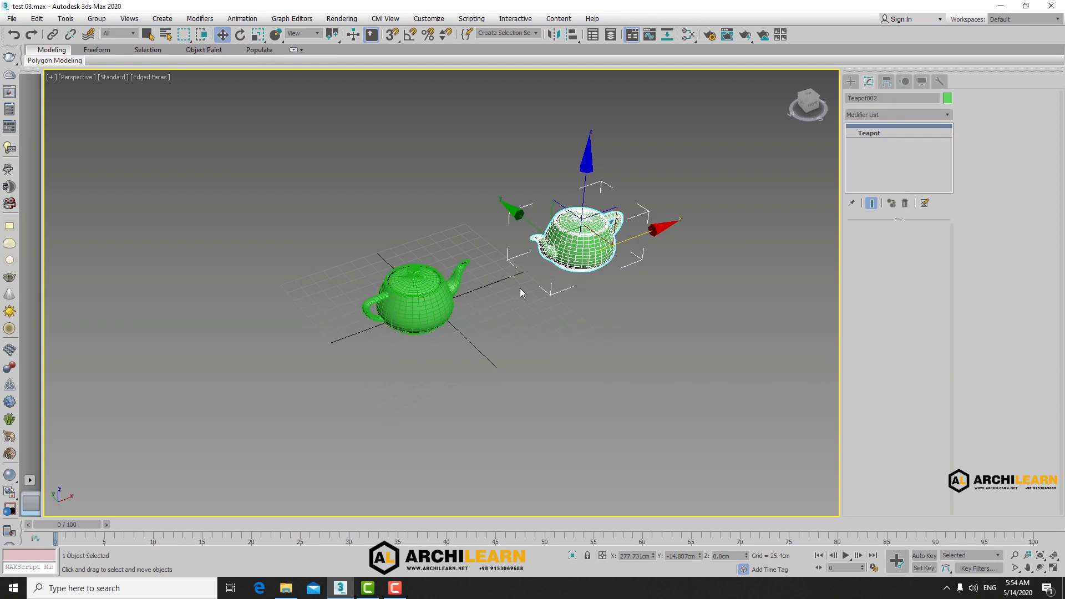
middle_drag(568, 288, 566, 307)
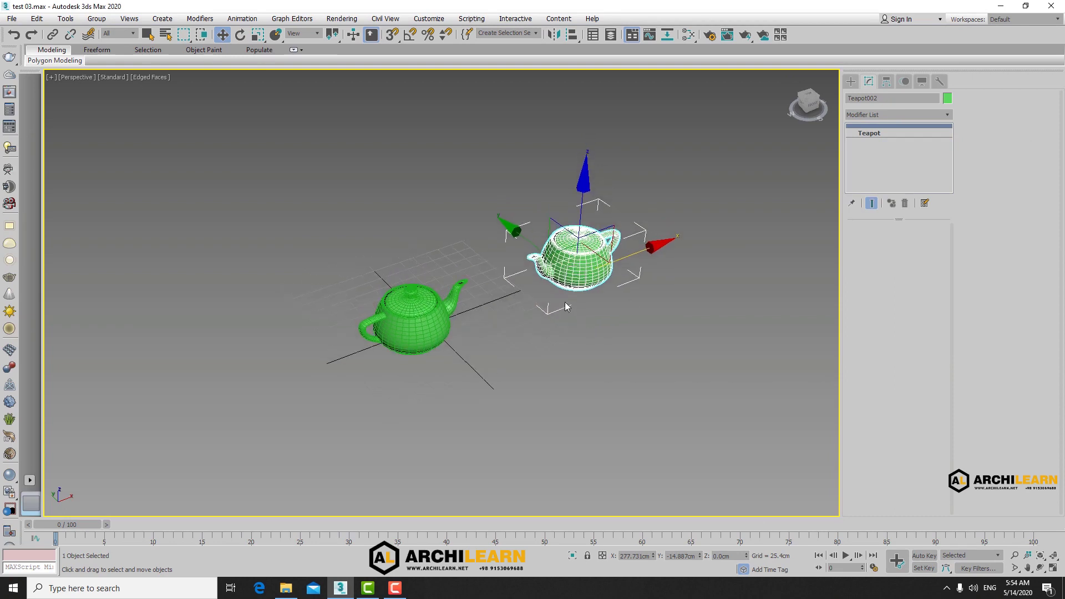
Replace the reference teapot with a mirrored Instance of the original, moved to the right
key(Delete)
click(419, 308)
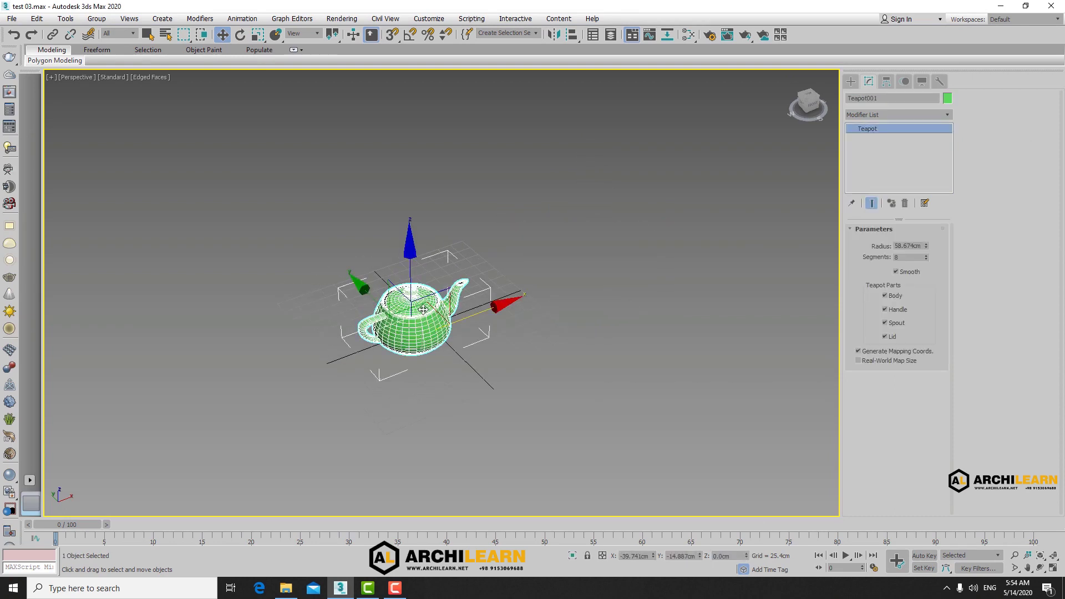
click(555, 35)
click(509, 330)
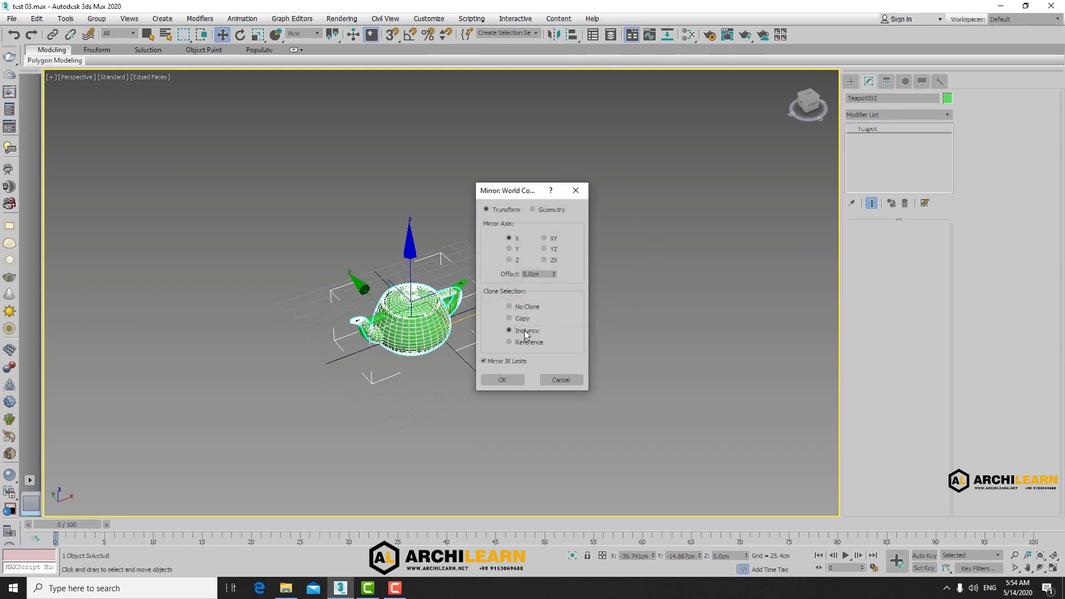
click(506, 378)
drag(495, 307, 675, 244)
Test radius and Bend changes on the instanced pair, undo the angle, then delete the right teapot
mouse_move(925, 247)
mouse_down()
mouse_move(927, 229)
mouse_move(926, 246)
mouse_up()
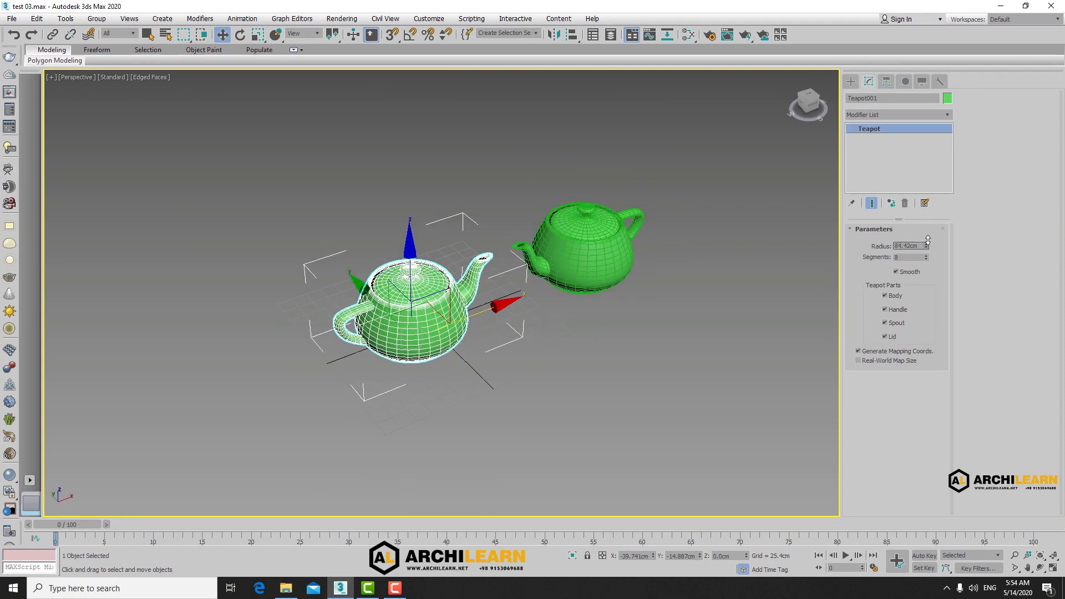
click(572, 244)
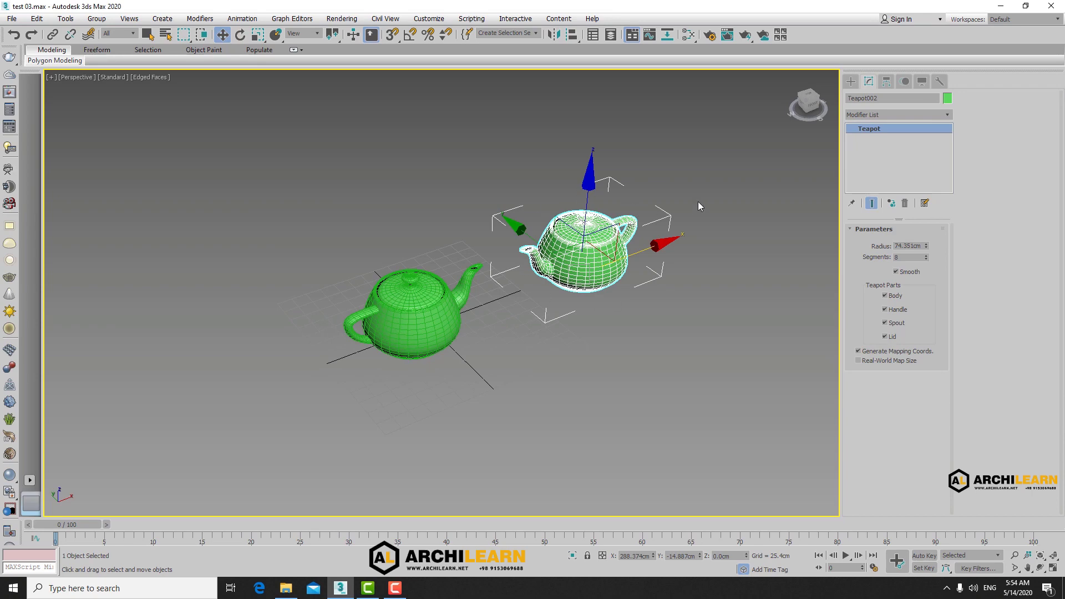
click(876, 117)
key(b)
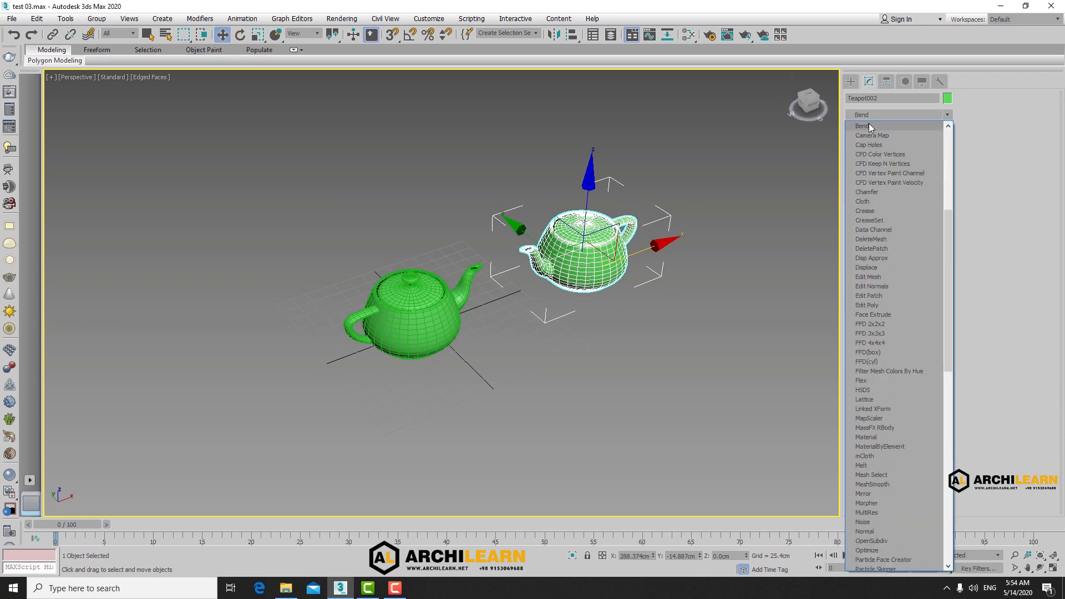
click(868, 123)
drag(926, 251, 919, 204)
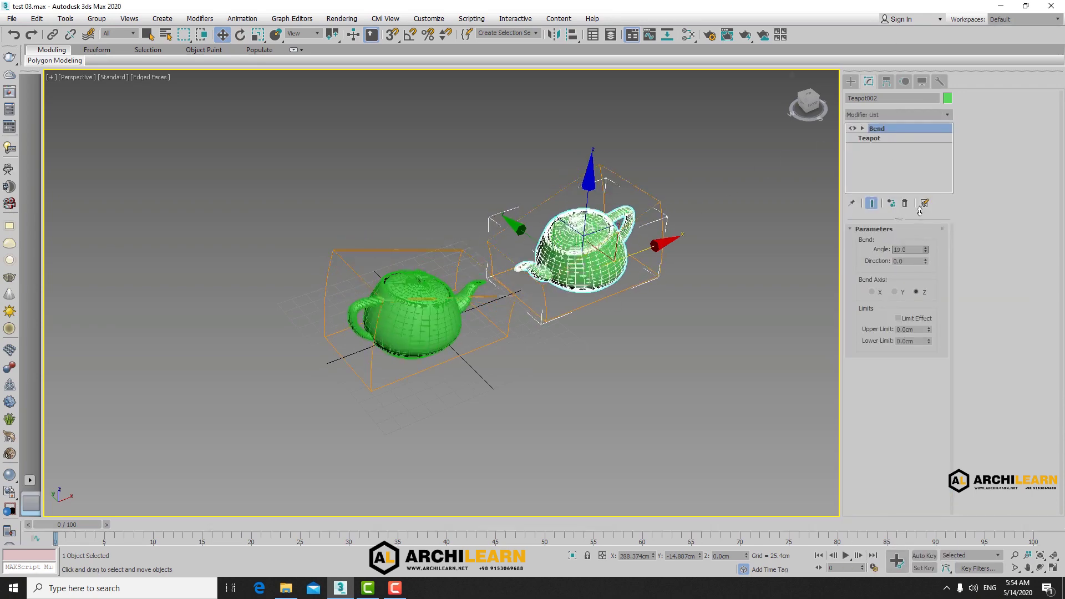
key(ctrl+z)
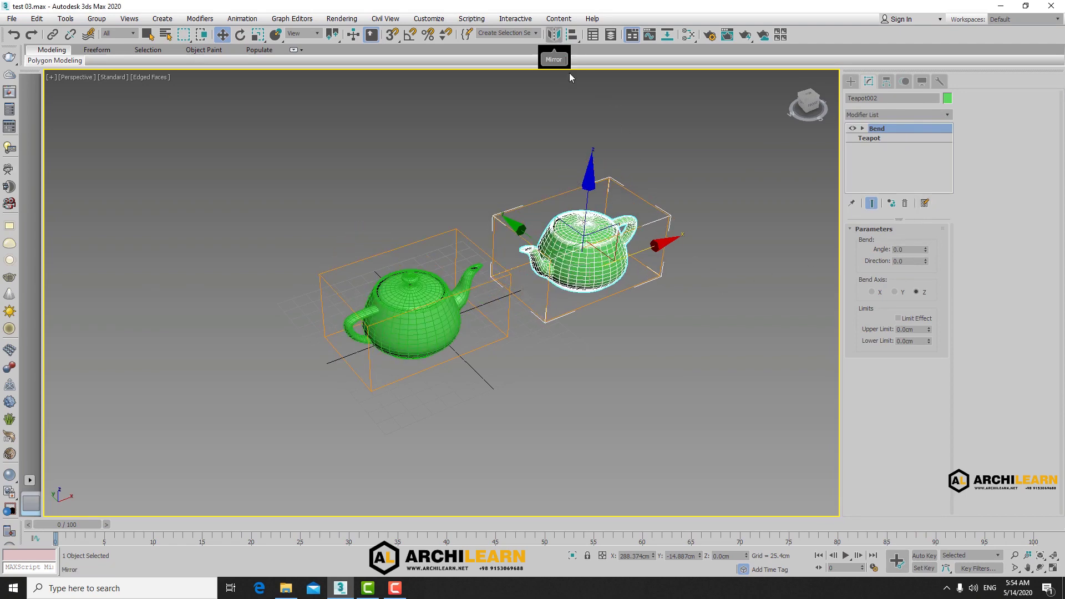
key(Delete)
click(454, 288)
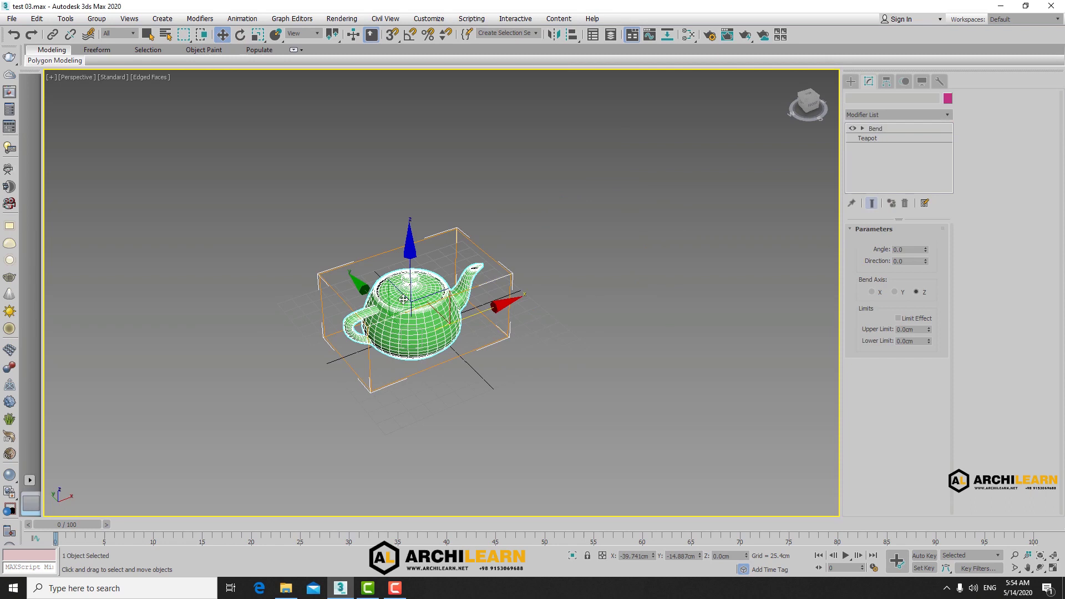
Mirror the teapot as an independent Copy and place Teapot002 right of Teapot001
click(556, 38)
drag(516, 187, 744, 108)
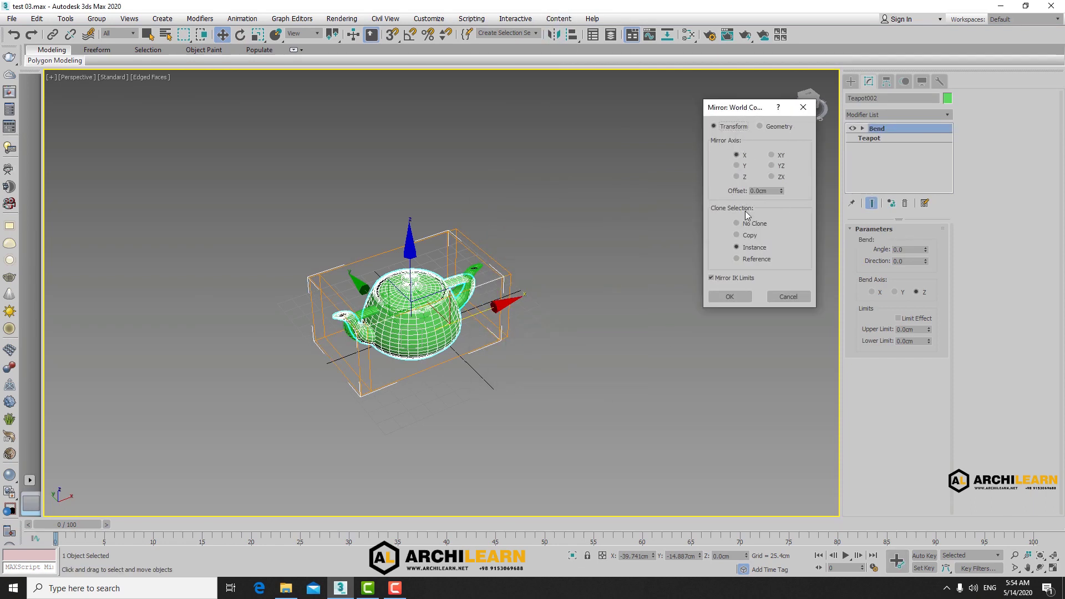
drag(766, 190, 723, 192)
click(743, 225)
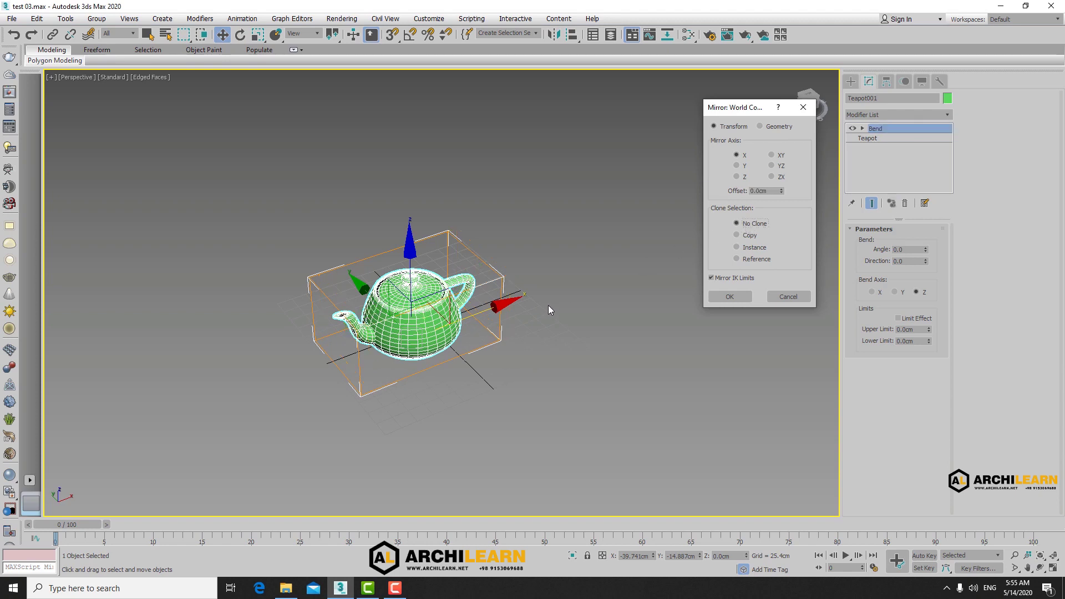
click(747, 235)
click(730, 297)
drag(495, 307, 705, 227)
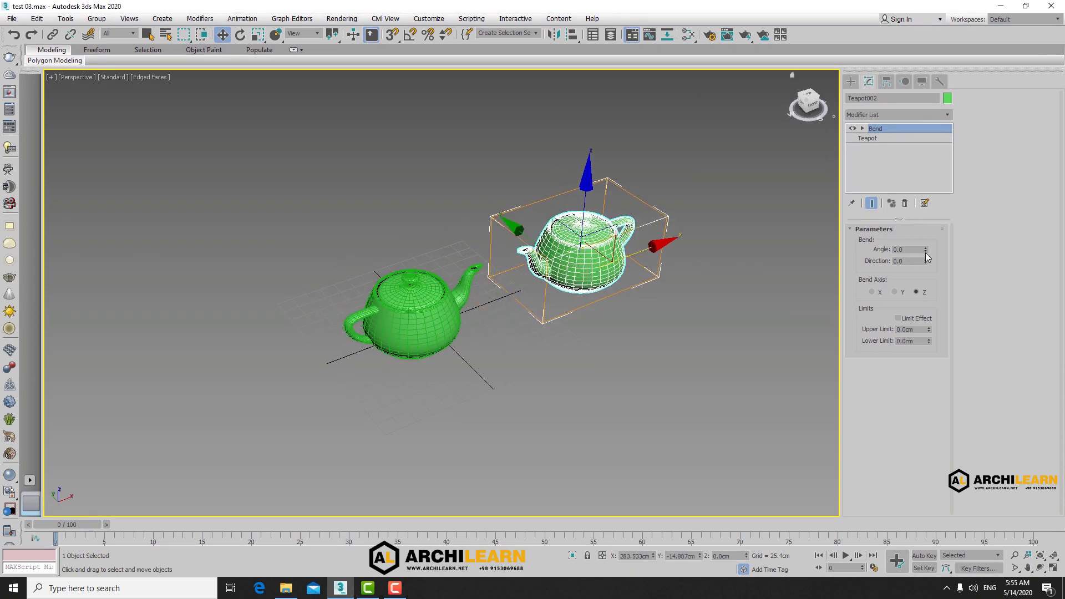
Remove the Bend modifiers from both teapots, after briefly bending the left one to 31.5°
right_click(875, 130)
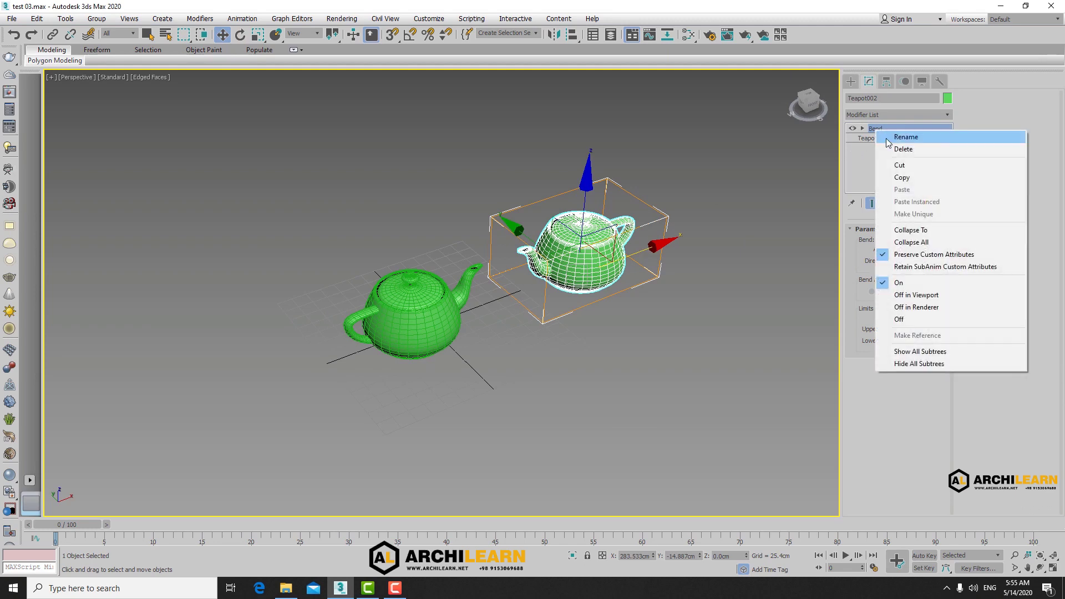
click(903, 149)
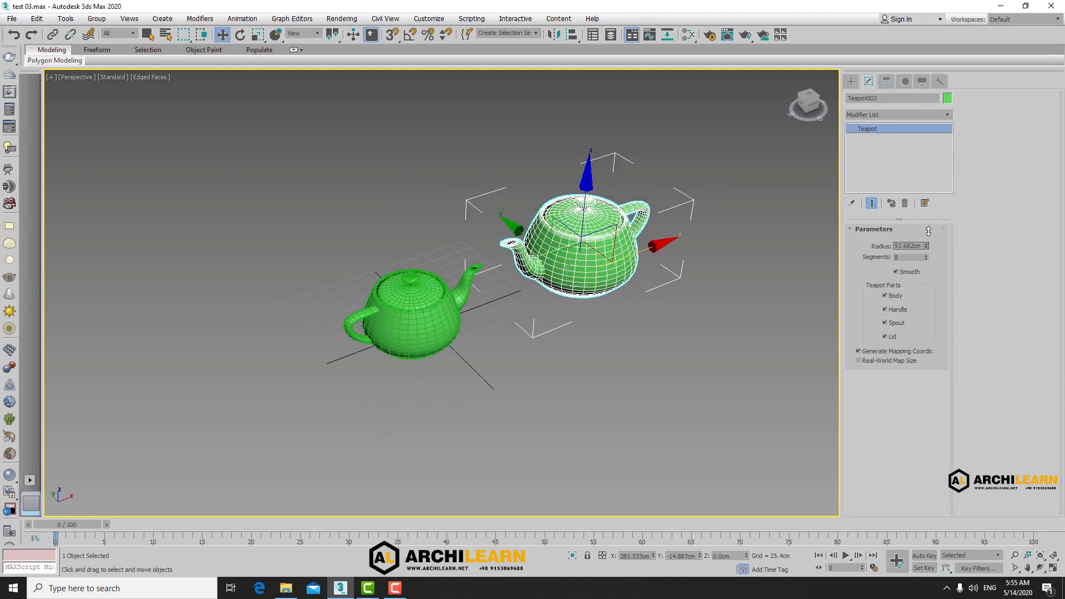
click(468, 314)
drag(925, 249, 718, 304)
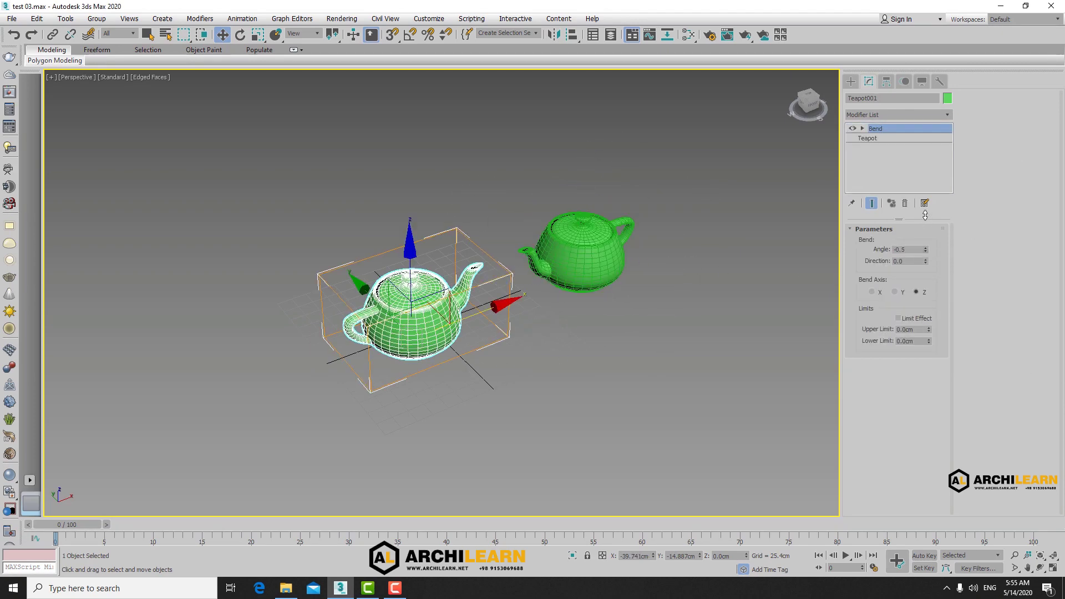
right_click(718, 300)
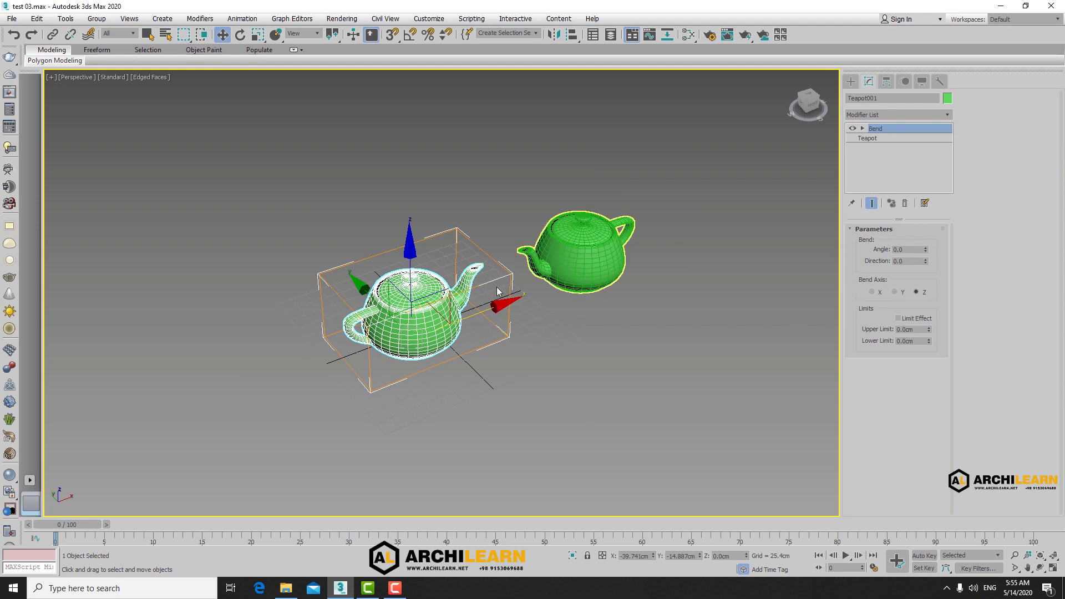
right_click(895, 128)
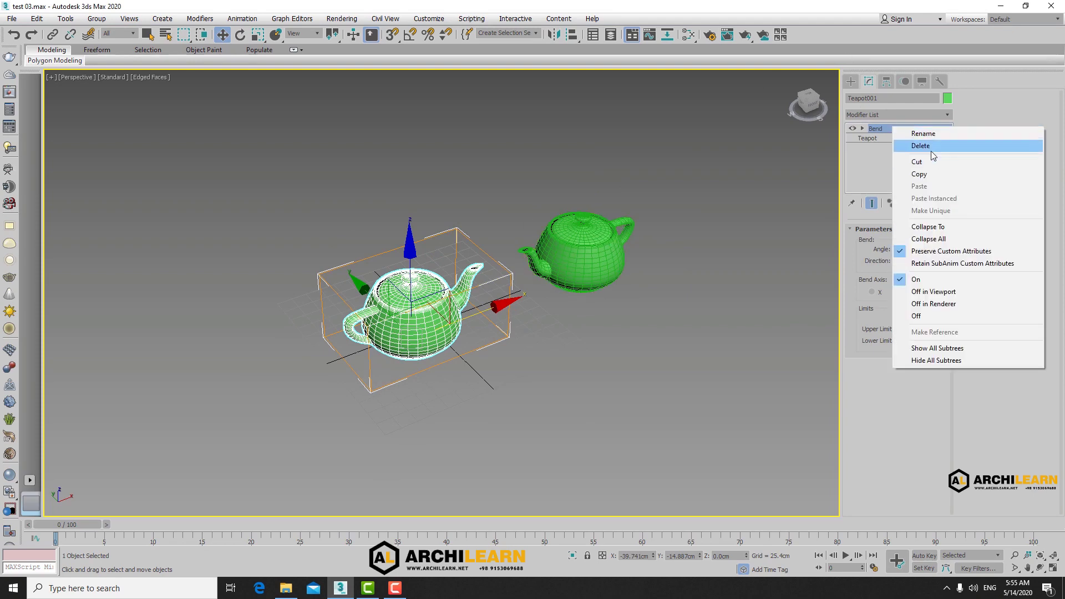
click(931, 151)
Delete the copy and mirror the left teapot as an Instance, moved to the right
click(629, 257)
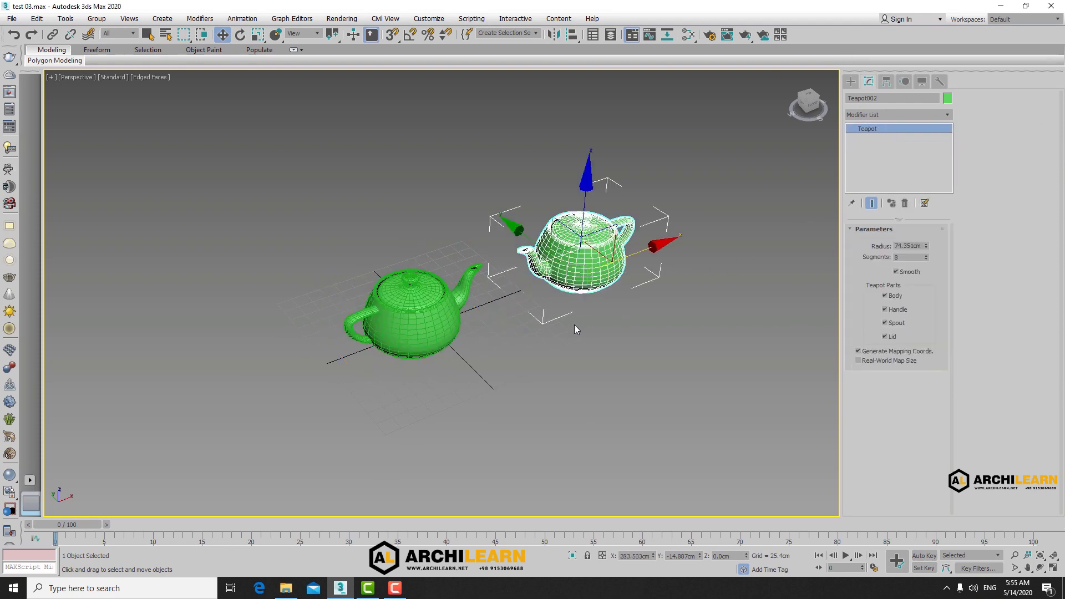
key(Delete)
click(413, 300)
click(554, 34)
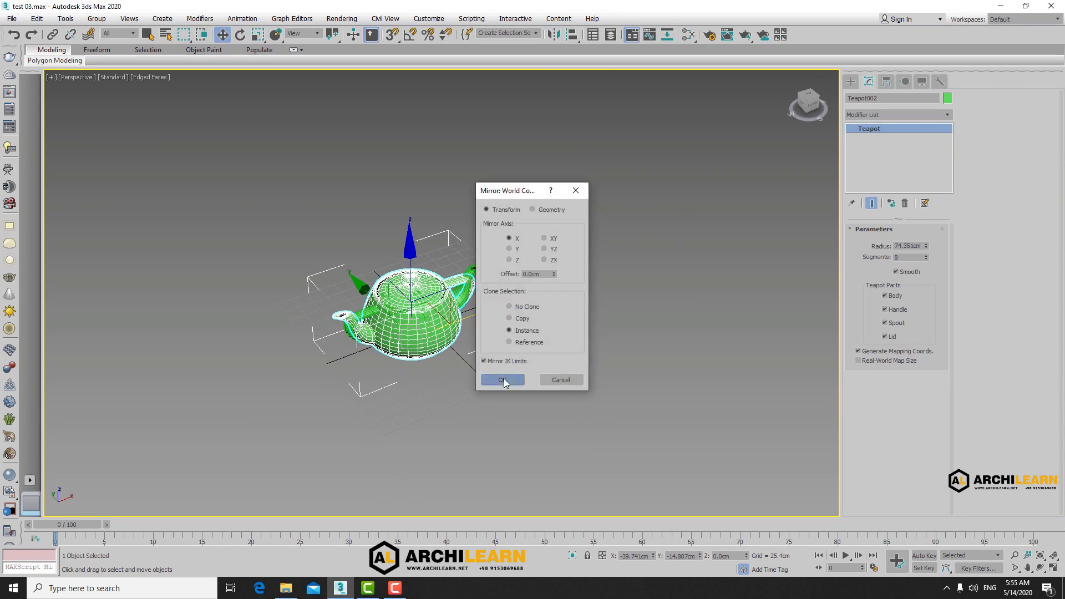
click(504, 378)
mouse_move(500, 308)
mouse_down()
mouse_move(722, 272)
mouse_move(824, 232)
mouse_up()
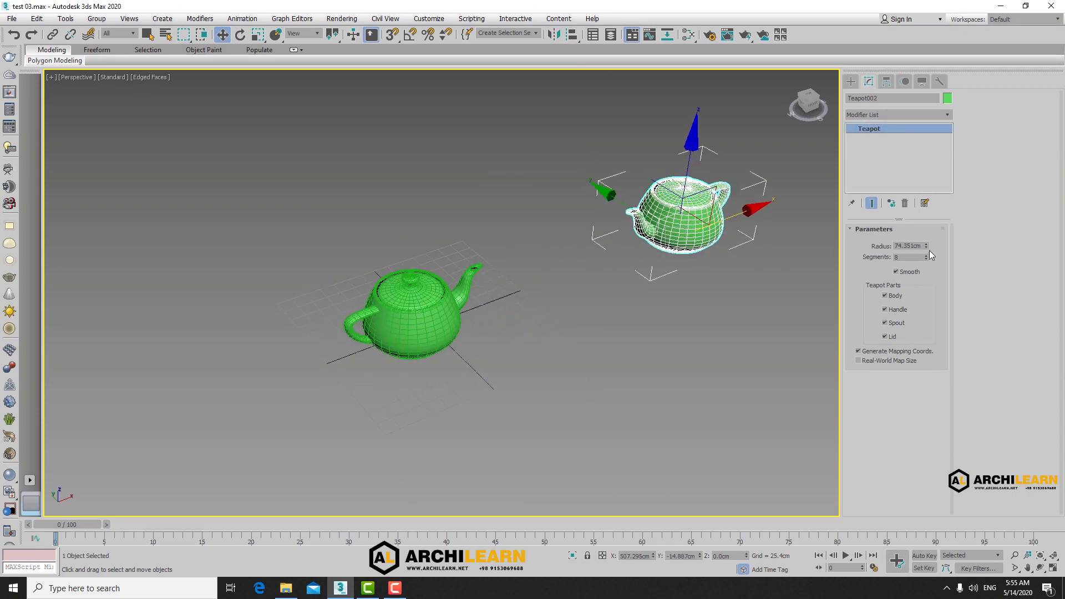
Test radius changes on each instanced teapot, undo them, and delete the right teapot
drag(926, 246, 938, 232)
key(ctrl+z)
click(396, 308)
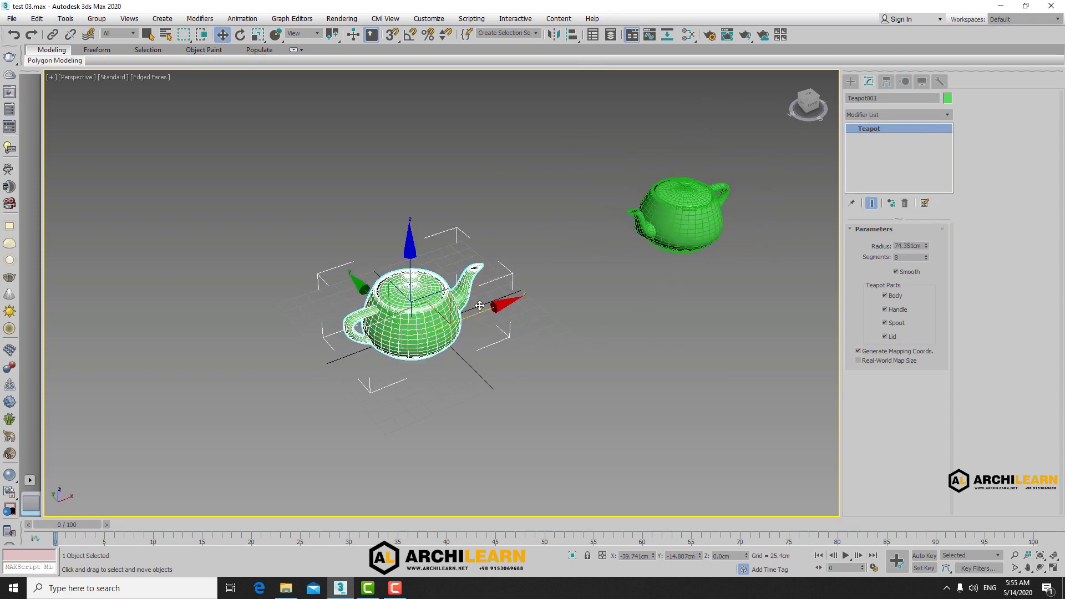
drag(925, 245, 926, 233)
key(ctrl+z)
click(661, 218)
key(Delete)
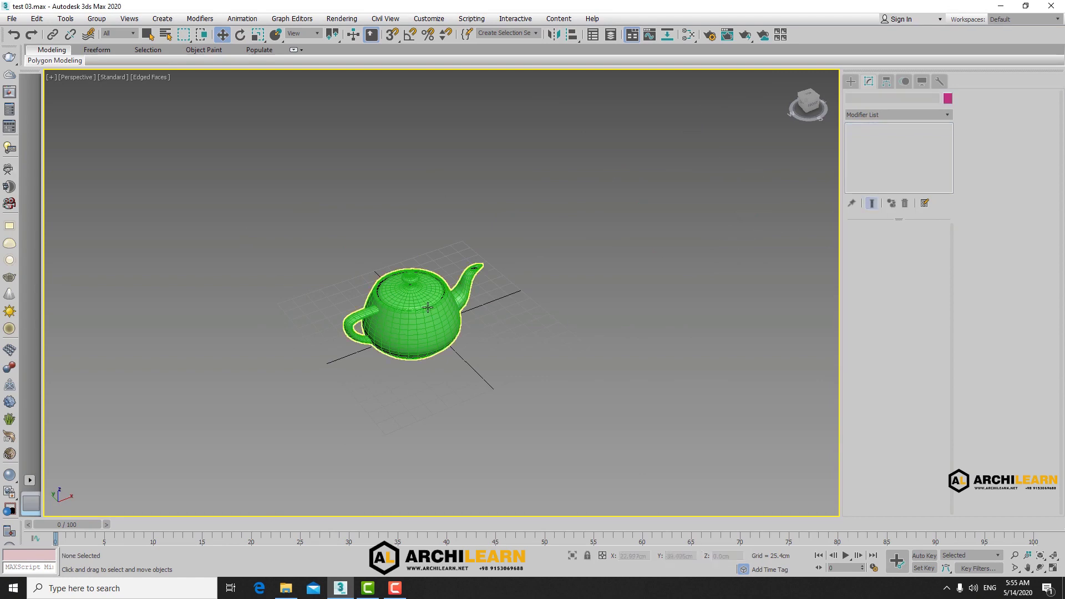
Mirror the left teapot as a Reference, move it right, and compare the two teapots
click(413, 313)
click(560, 32)
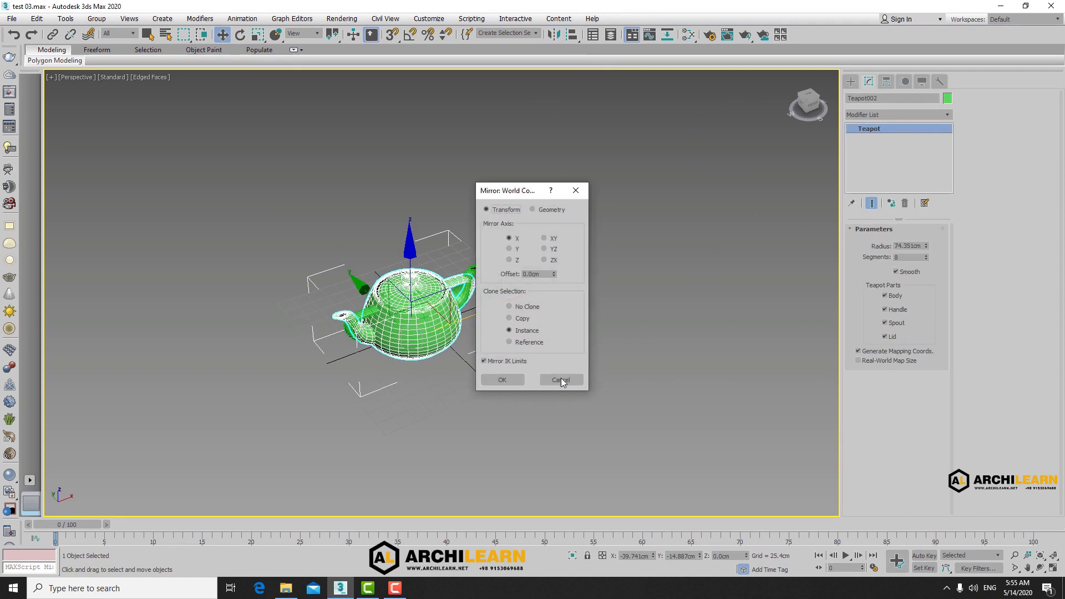
click(518, 343)
click(507, 378)
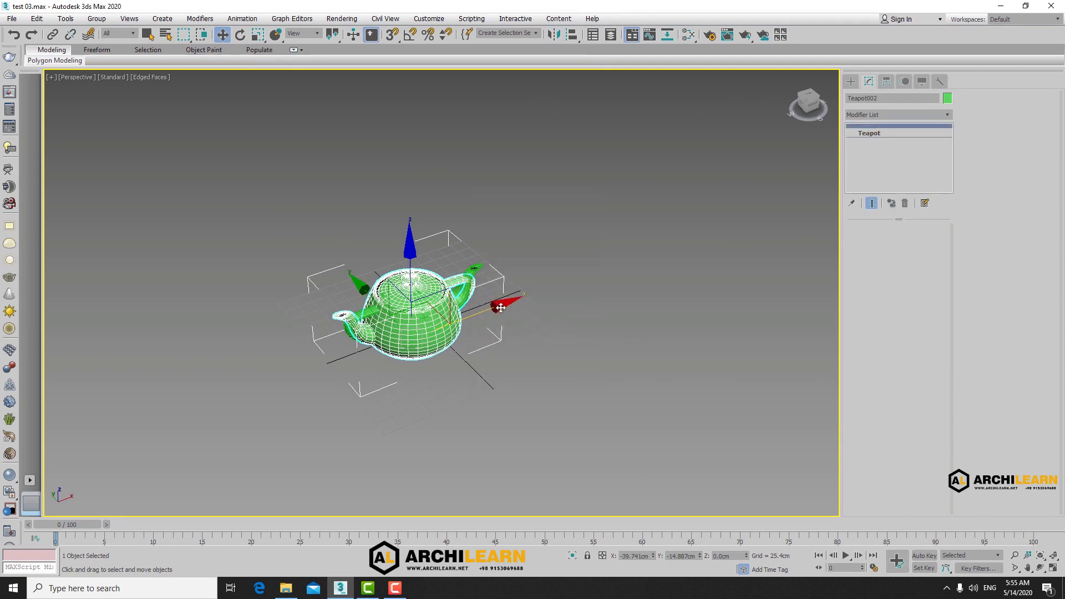
drag(411, 302, 510, 339)
click(510, 338)
click(374, 284)
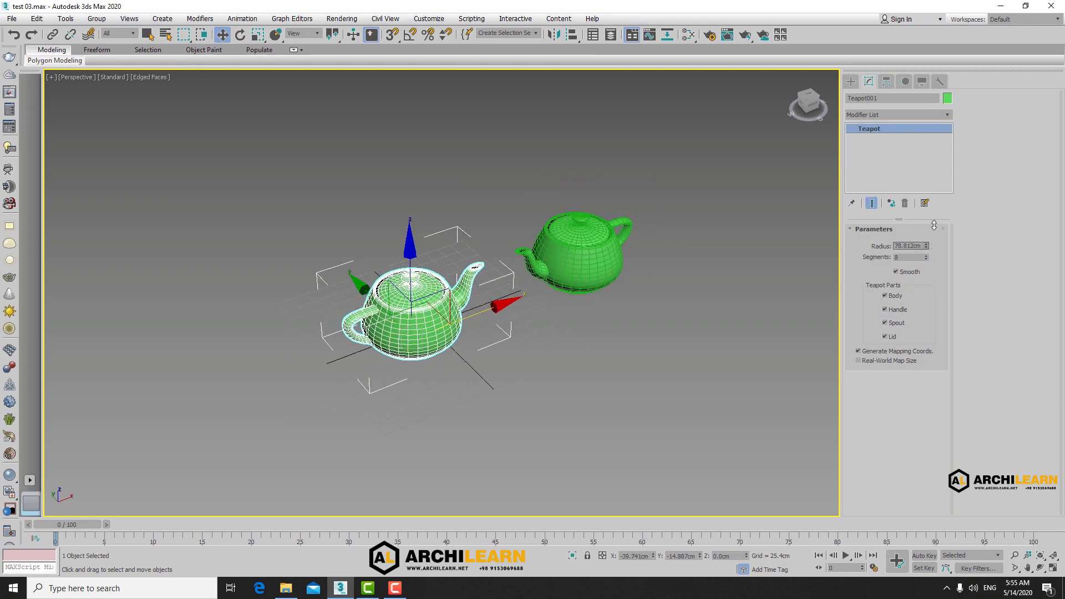
click(617, 232)
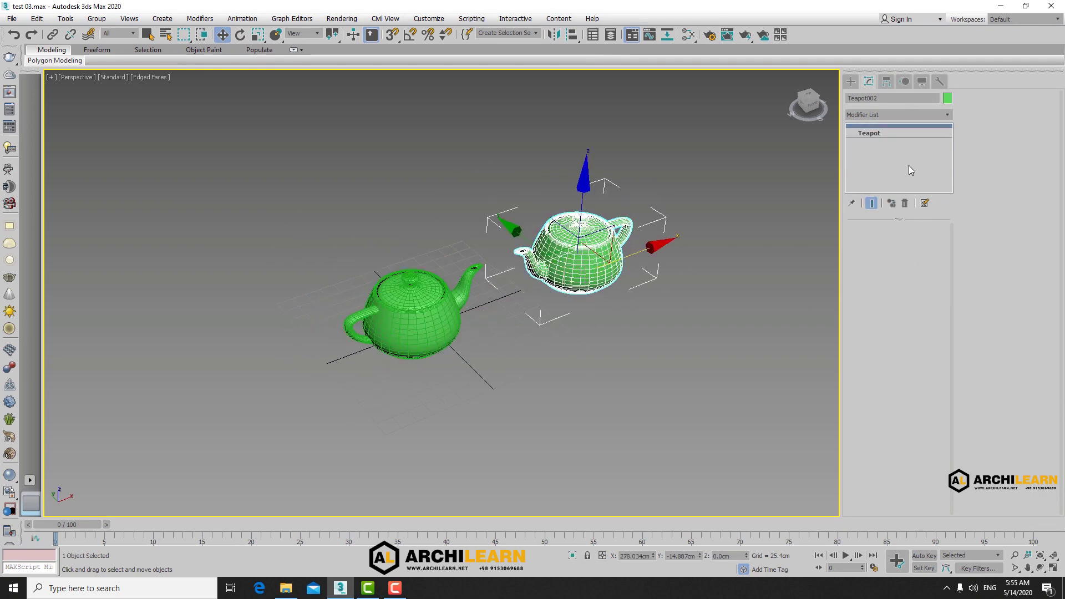
click(438, 299)
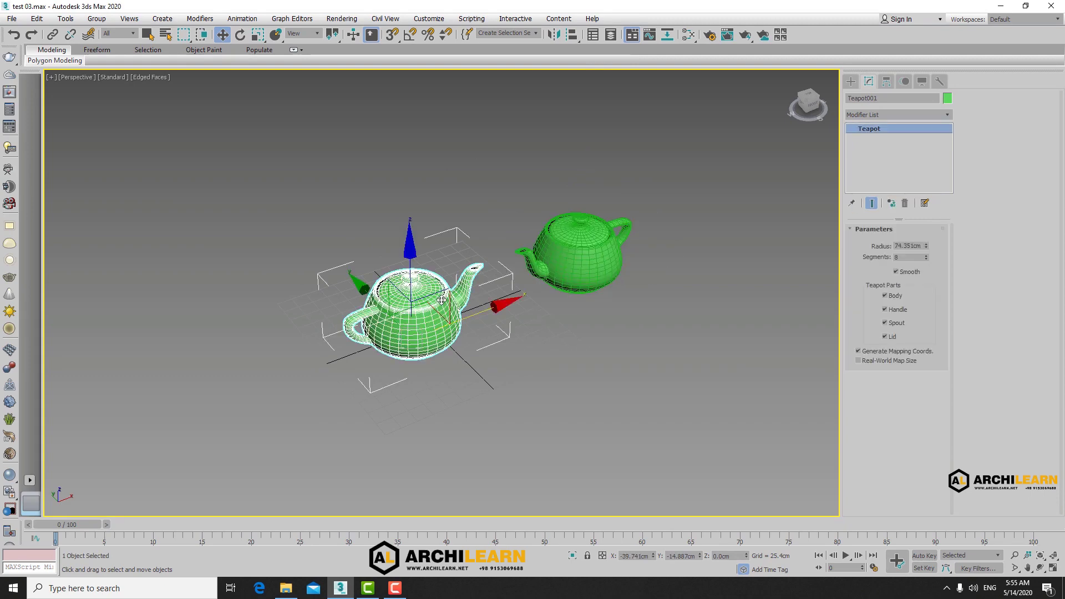
Add a Bend modifier to the left teapot, then delete it again
click(875, 114)
key(b)
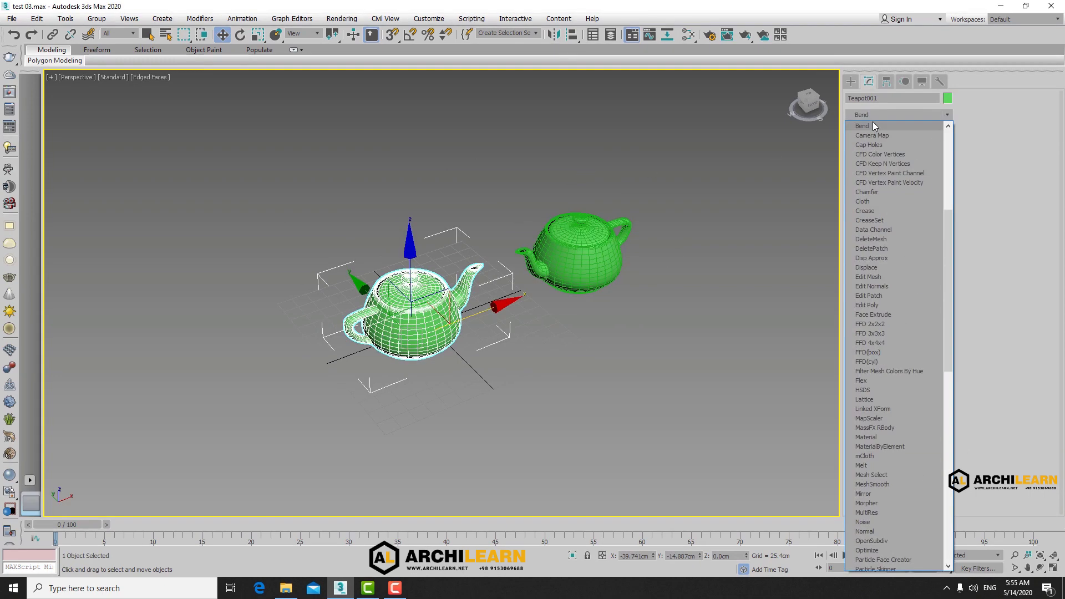
click(873, 125)
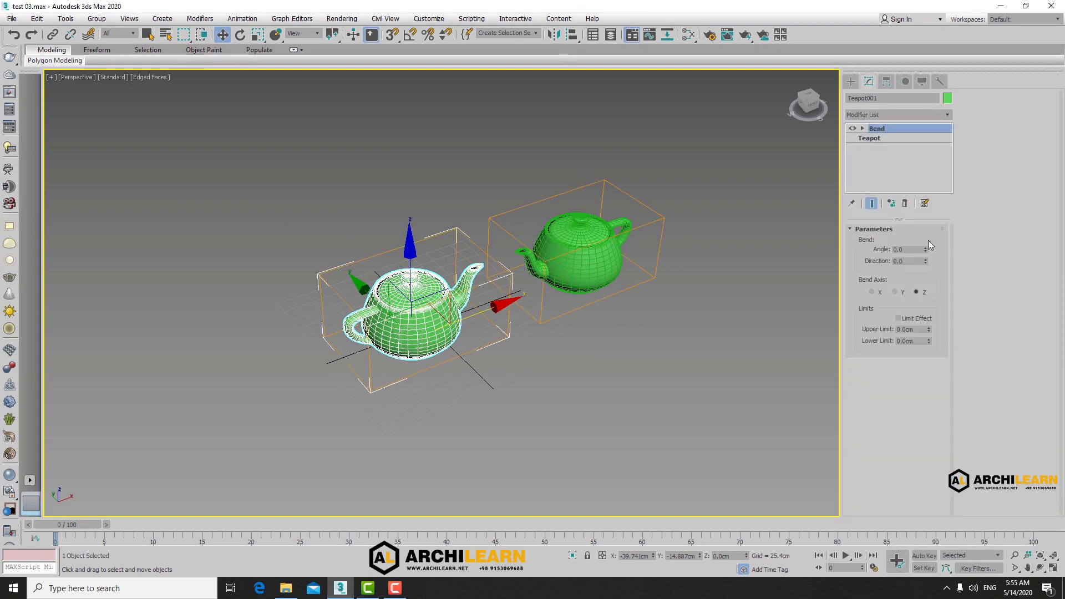
right_click(897, 132)
click(915, 143)
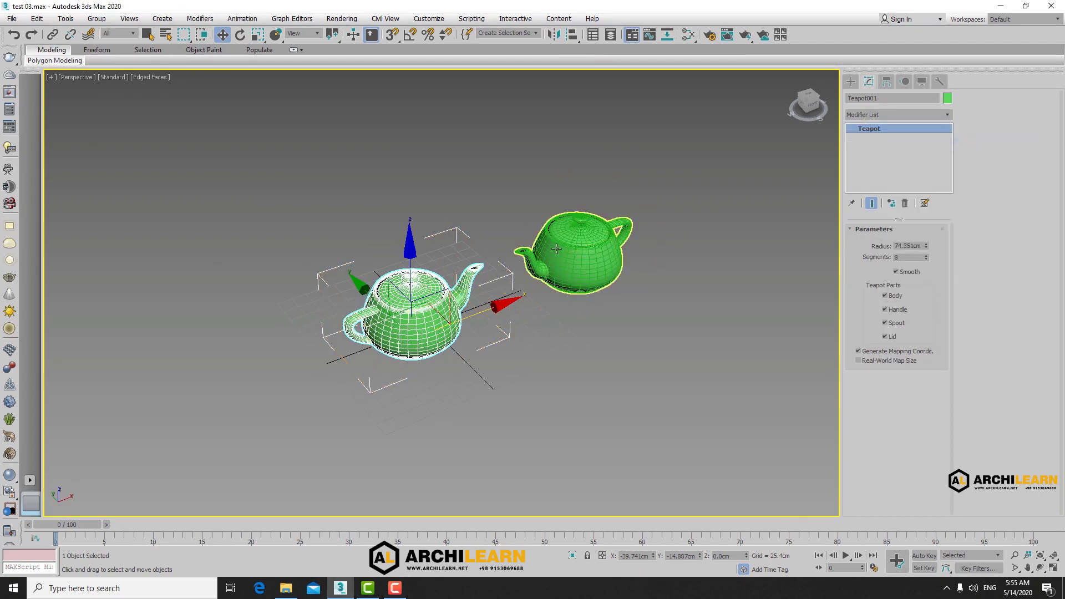
Add a Bend modifier to the right teapot
click(899, 111)
key(b)
click(890, 122)
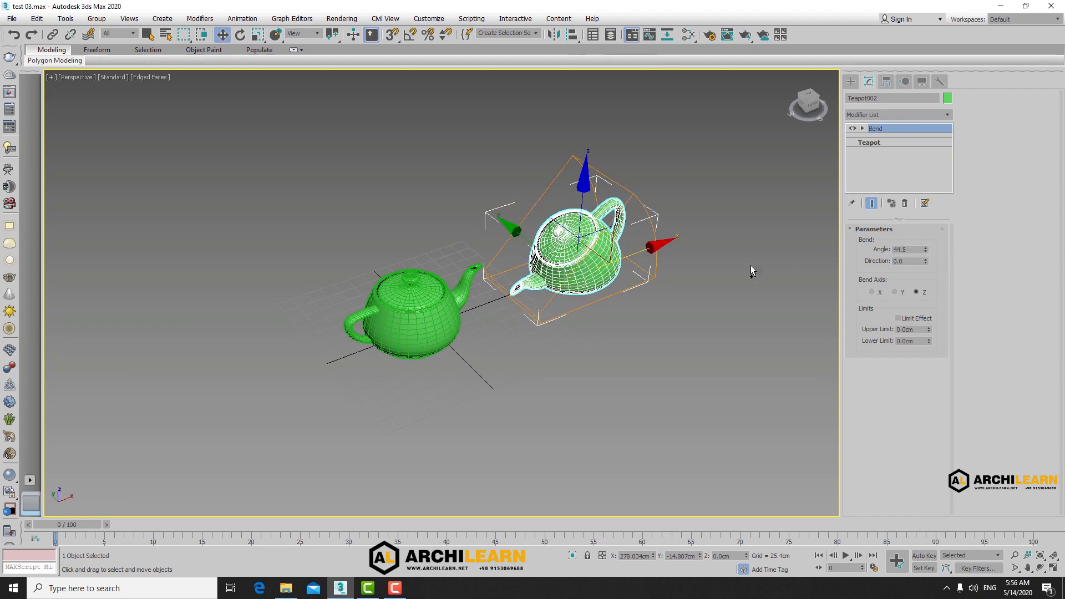
Cancel the Mirror dialog and delete the bent right teapot
click(554, 35)
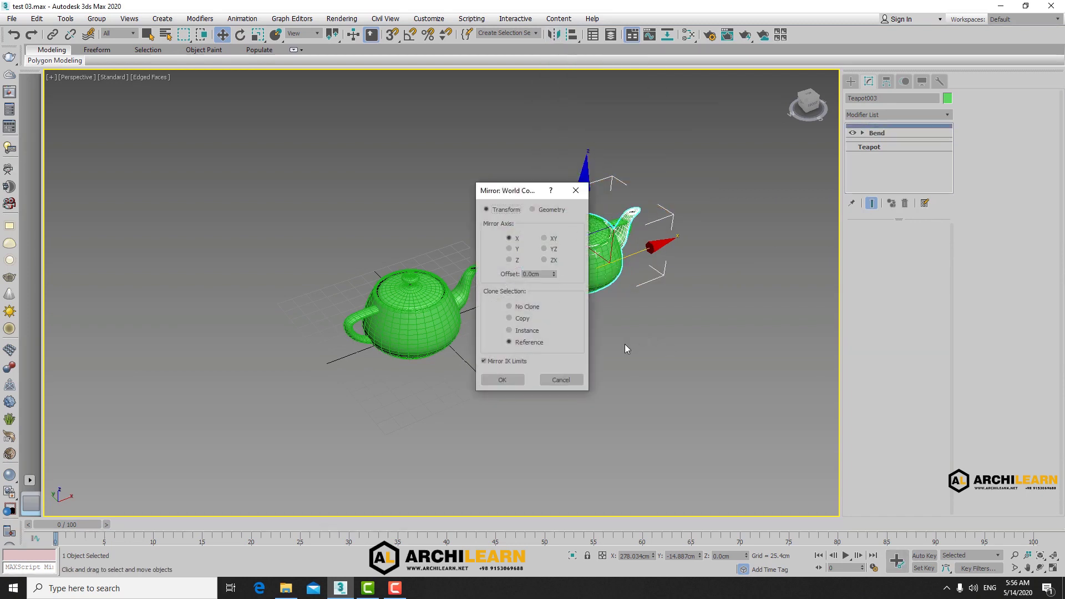
click(562, 379)
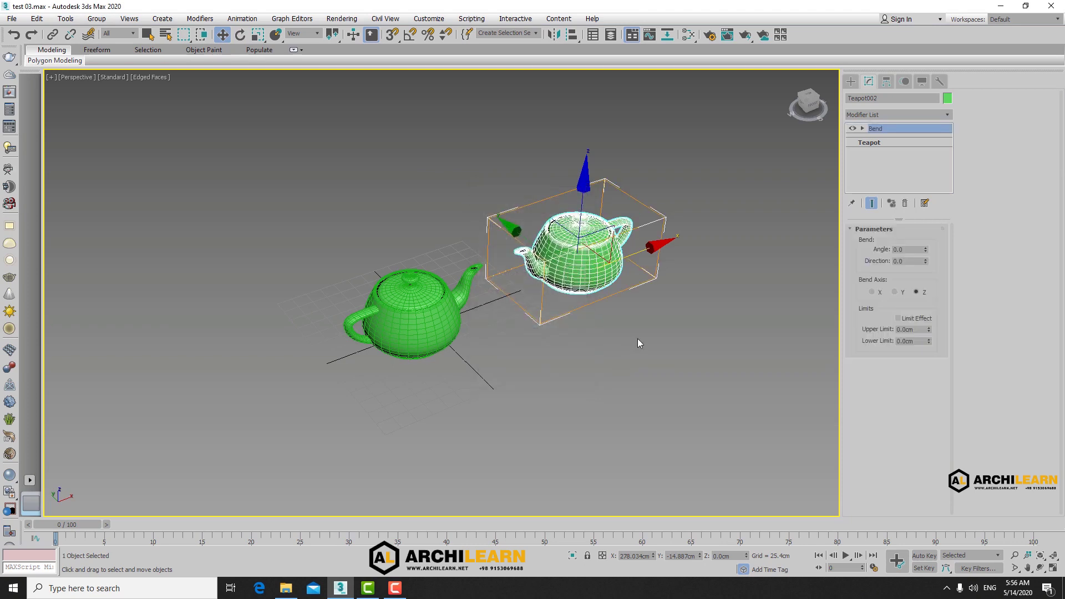
key(Delete)
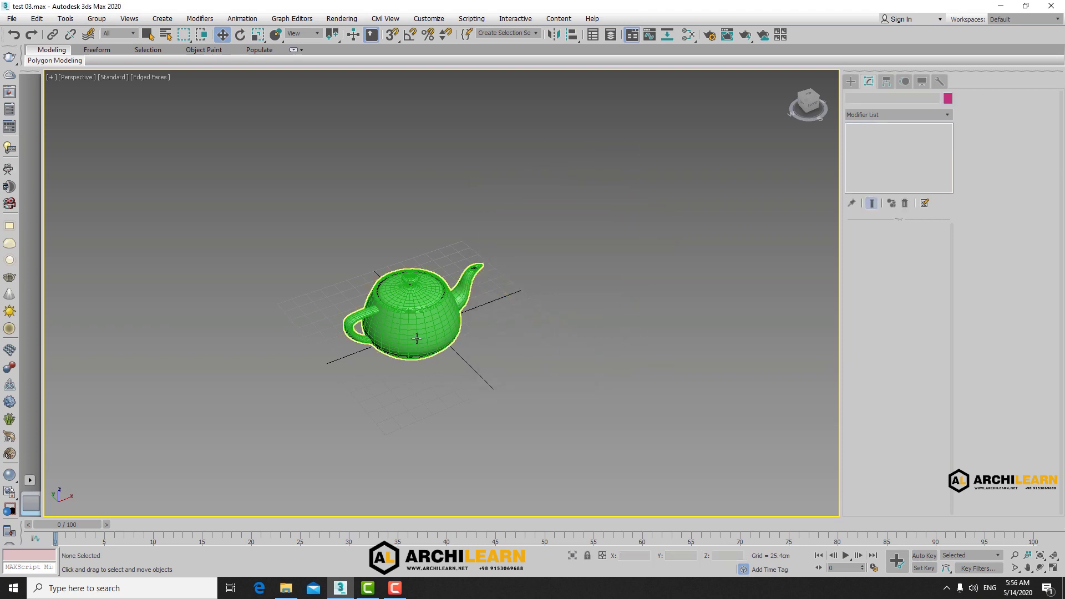
Mirror the left teapot as an Instance and move the clone off to the right
click(410, 316)
click(554, 34)
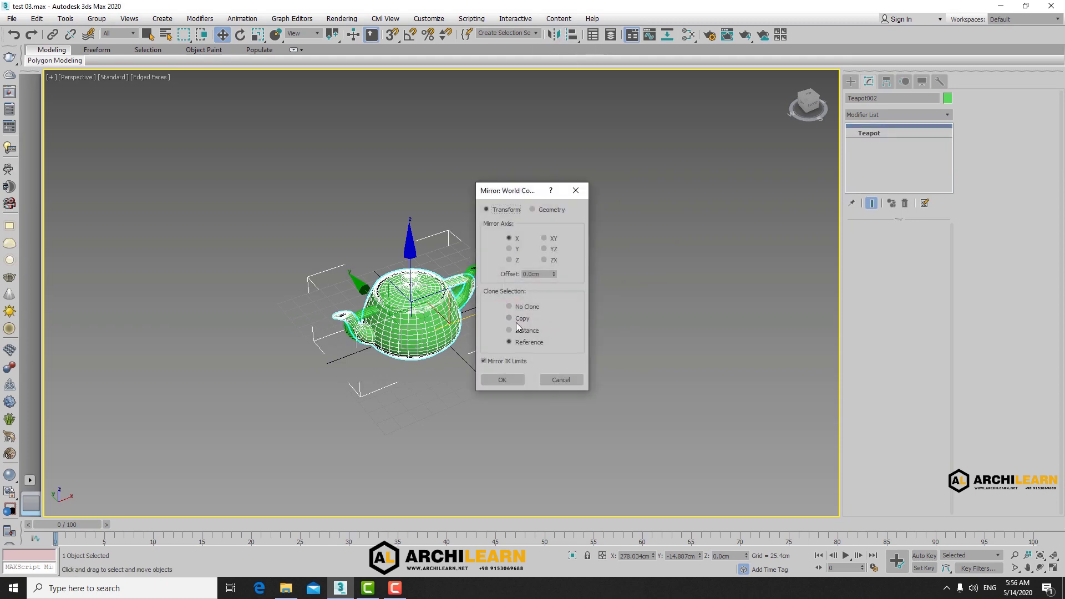
click(521, 330)
click(502, 380)
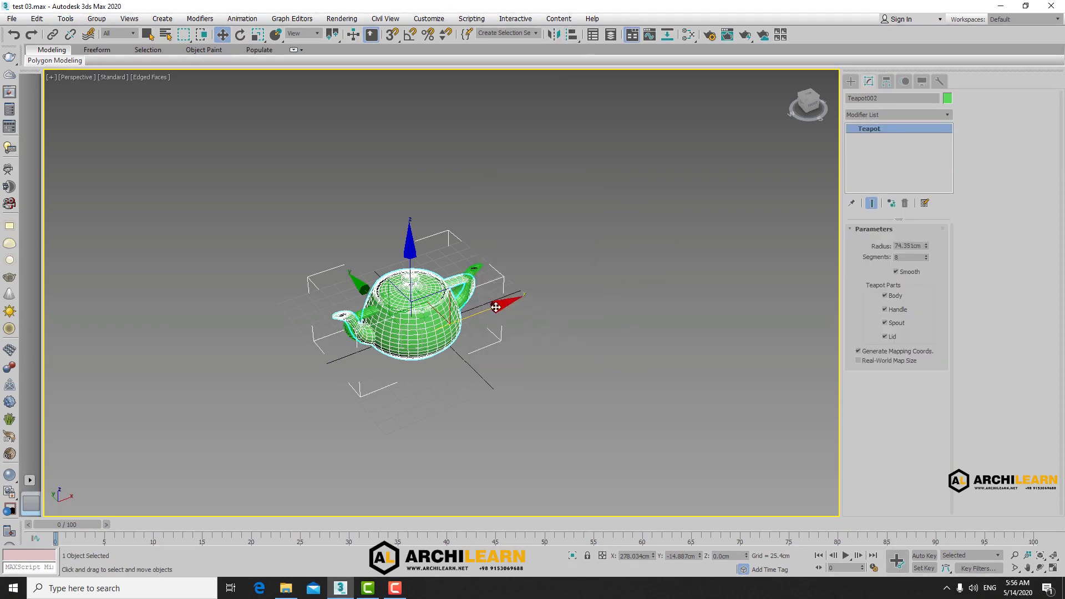
drag(492, 305, 707, 311)
Enlarge the left teapot's radius to 83.273cm, then 94.932cm, so both instances grow
key(r)
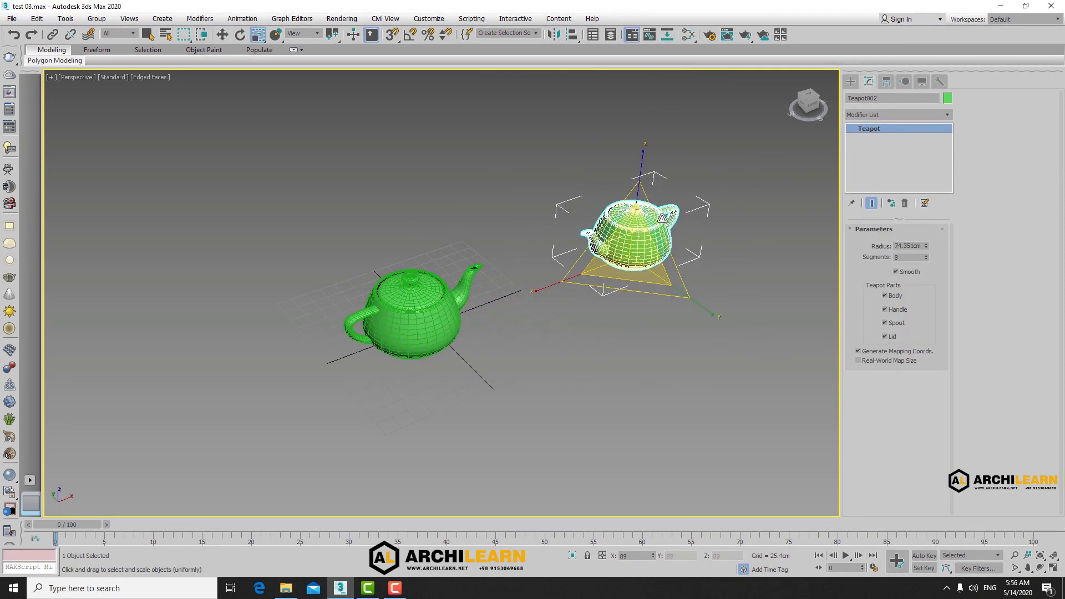
click(418, 335)
drag(418, 335, 560, 324)
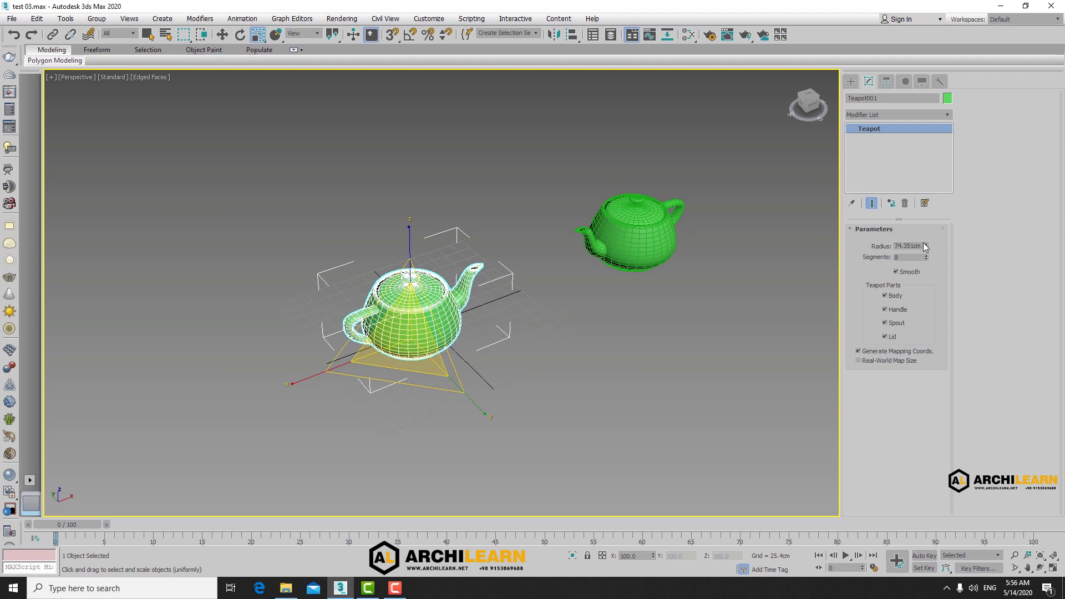
key(q)
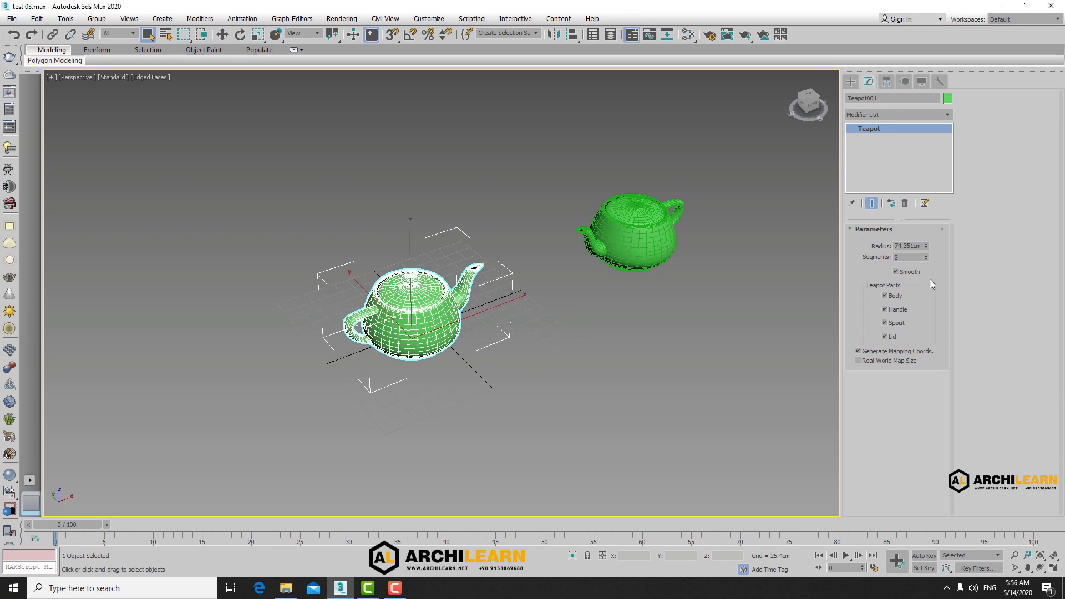
drag(926, 244, 928, 251)
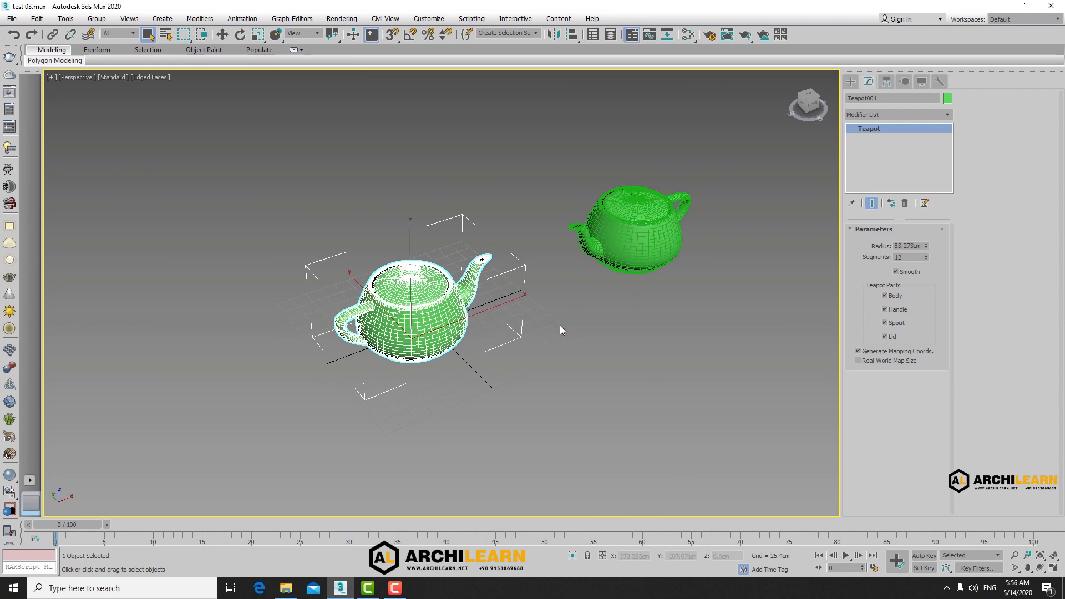
click(608, 308)
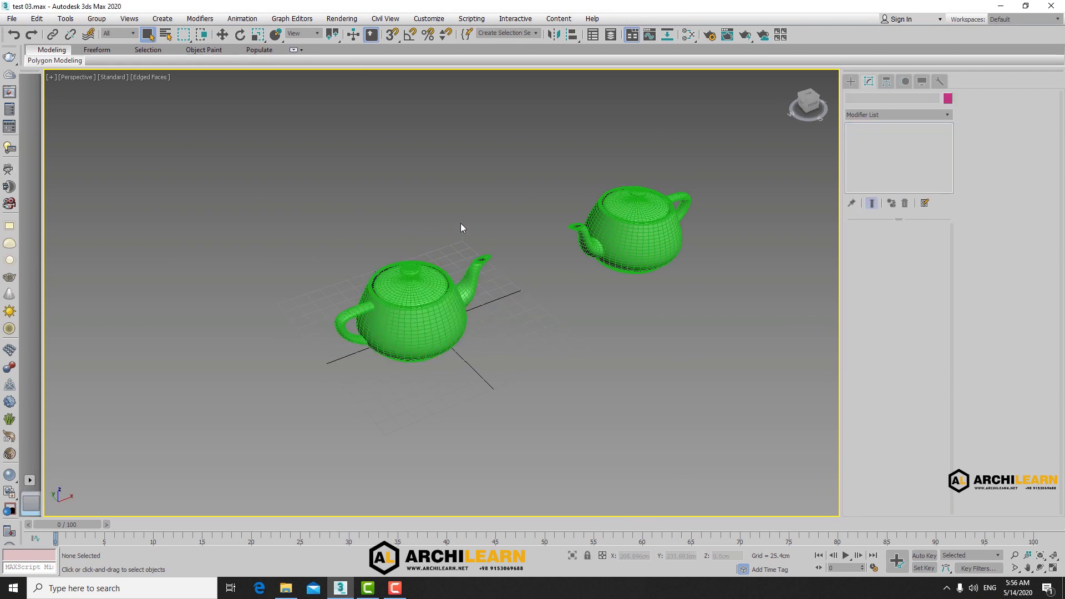
drag(460, 223, 283, 420)
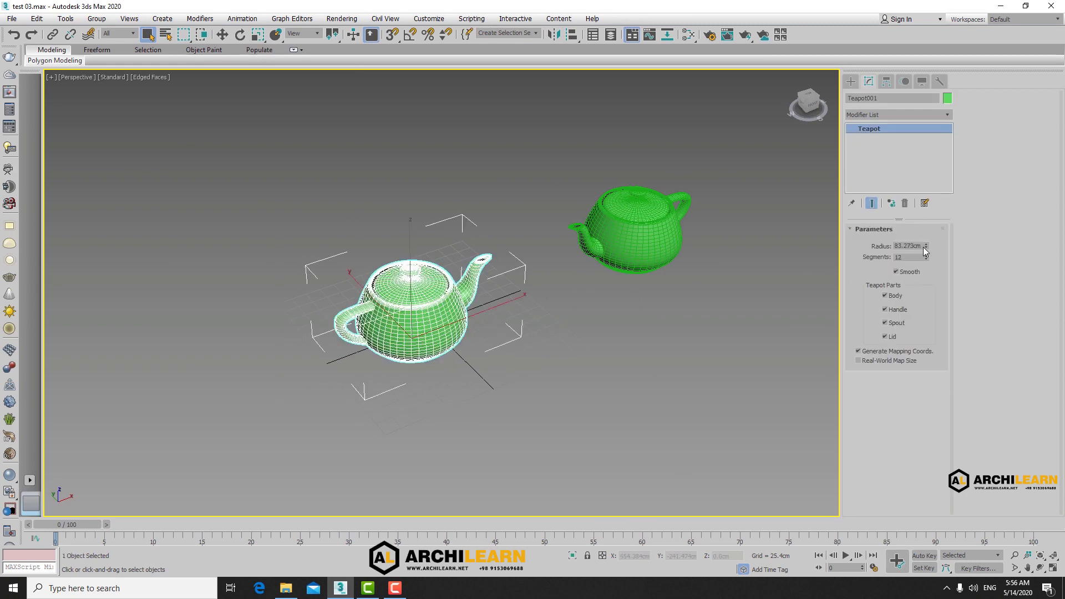
drag(925, 247, 925, 233)
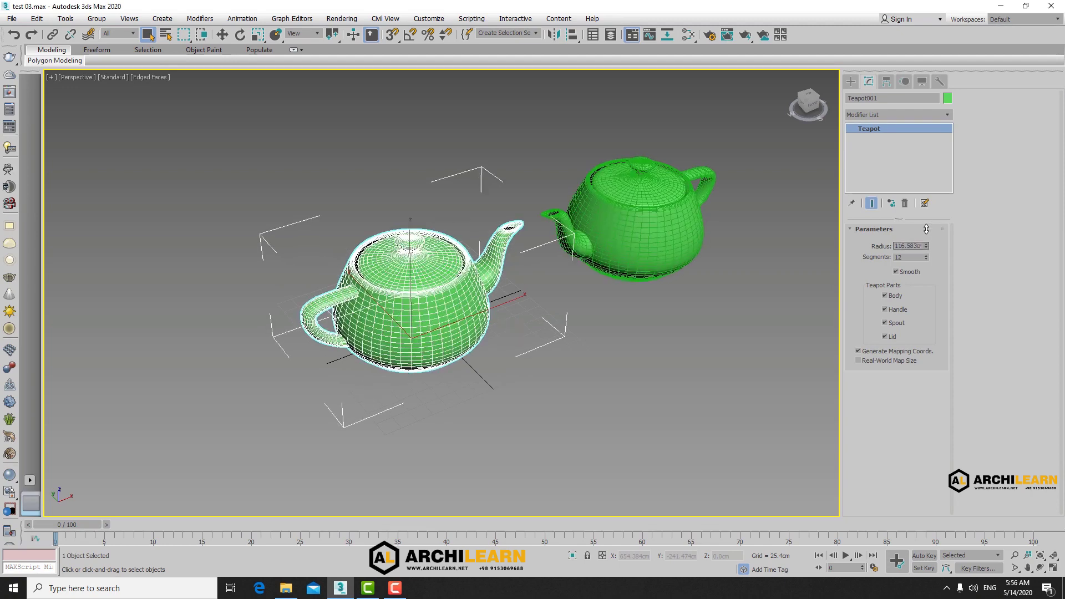
click(601, 336)
Make the left teapot unique, test and undo a radius change on the right one, then delete it
key(ctrl+z)
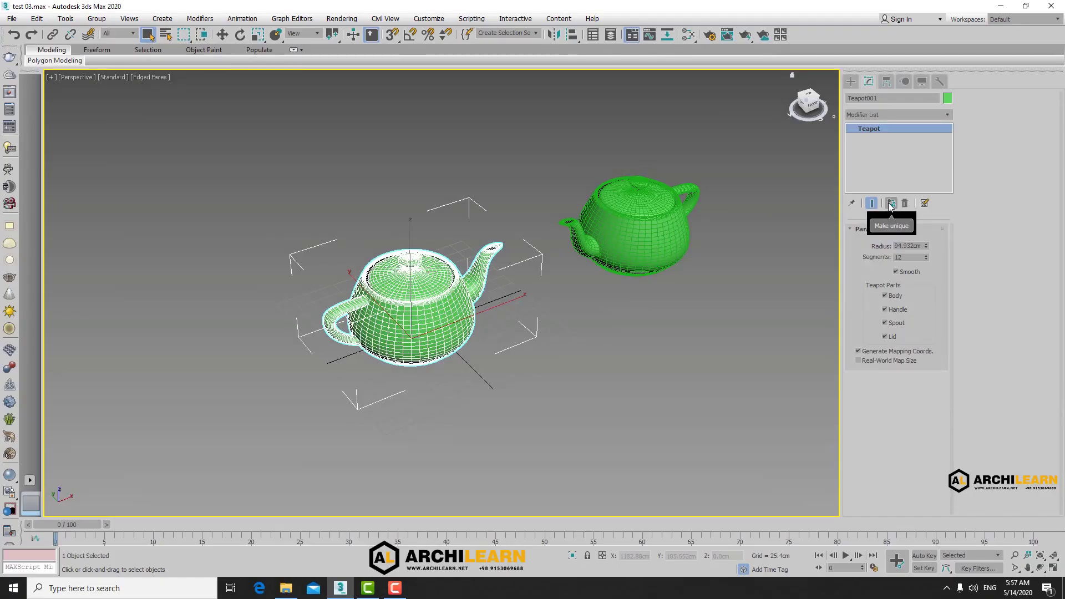
click(890, 205)
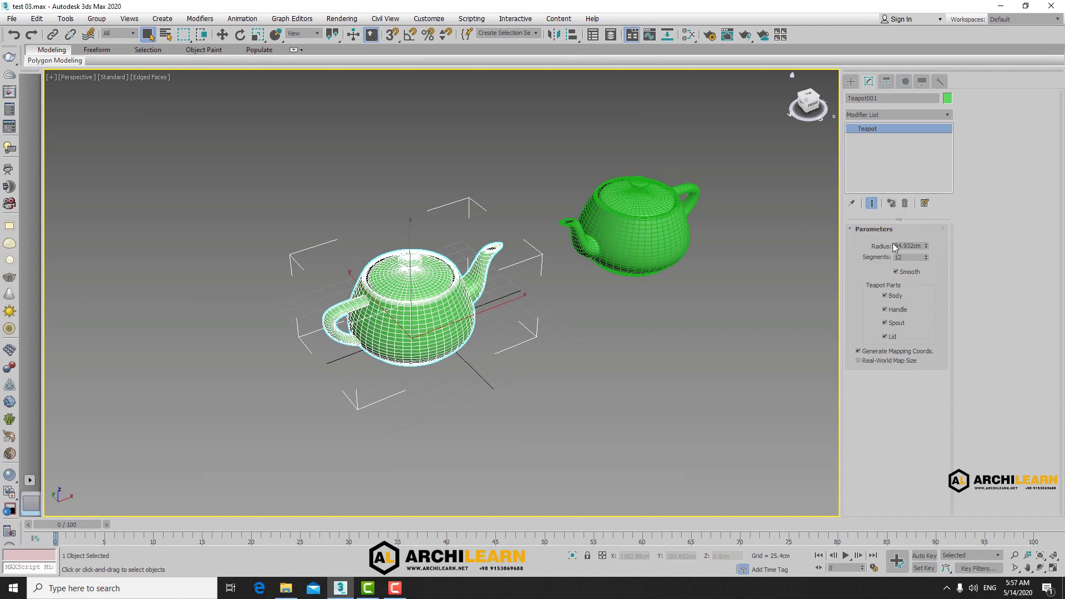
click(666, 238)
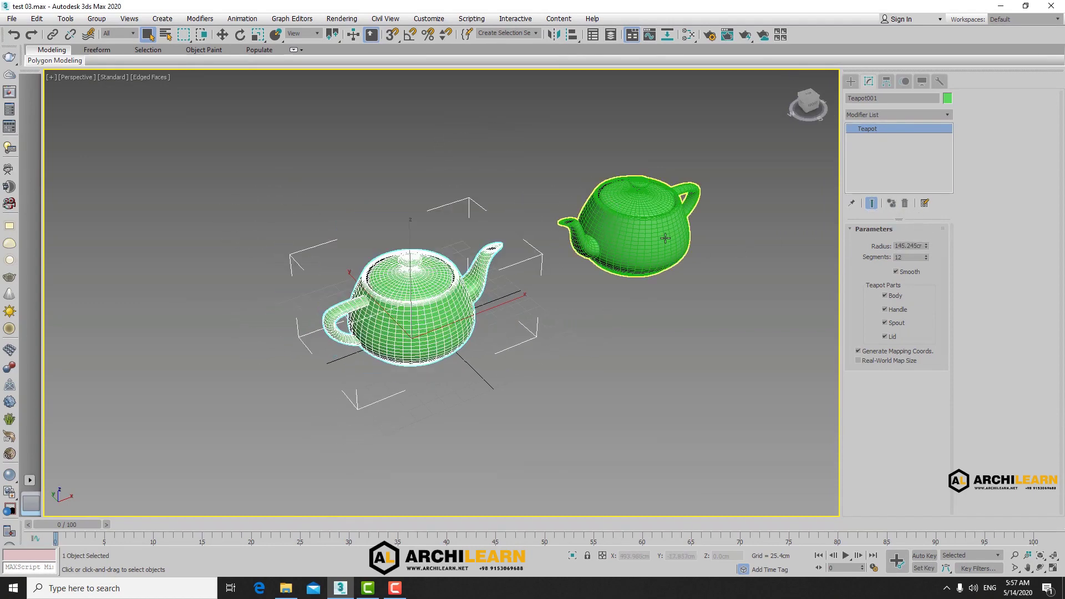
drag(925, 248, 926, 233)
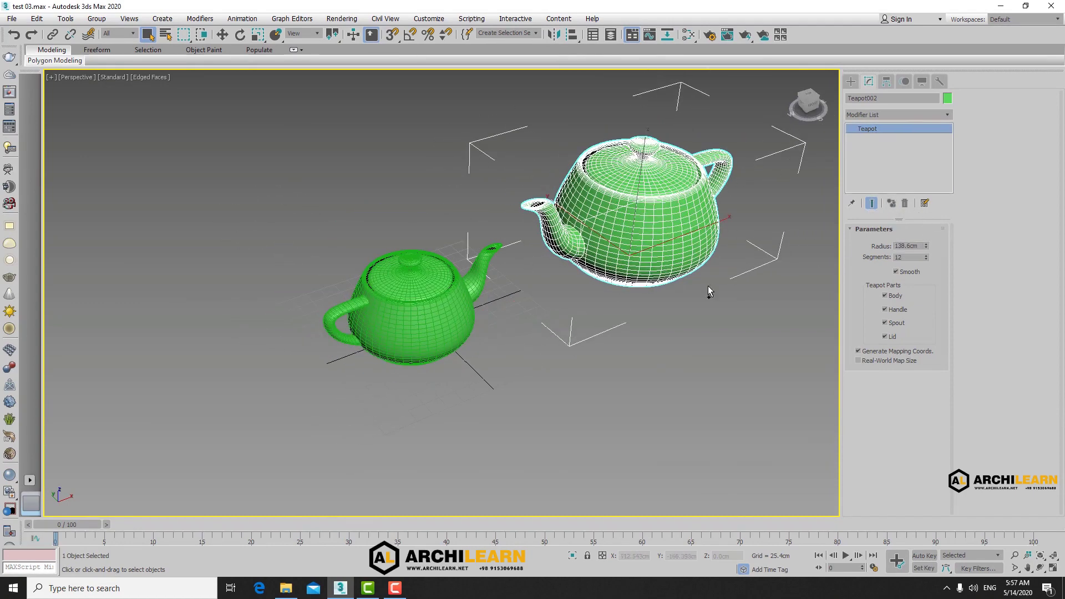
key(ctrl+z)
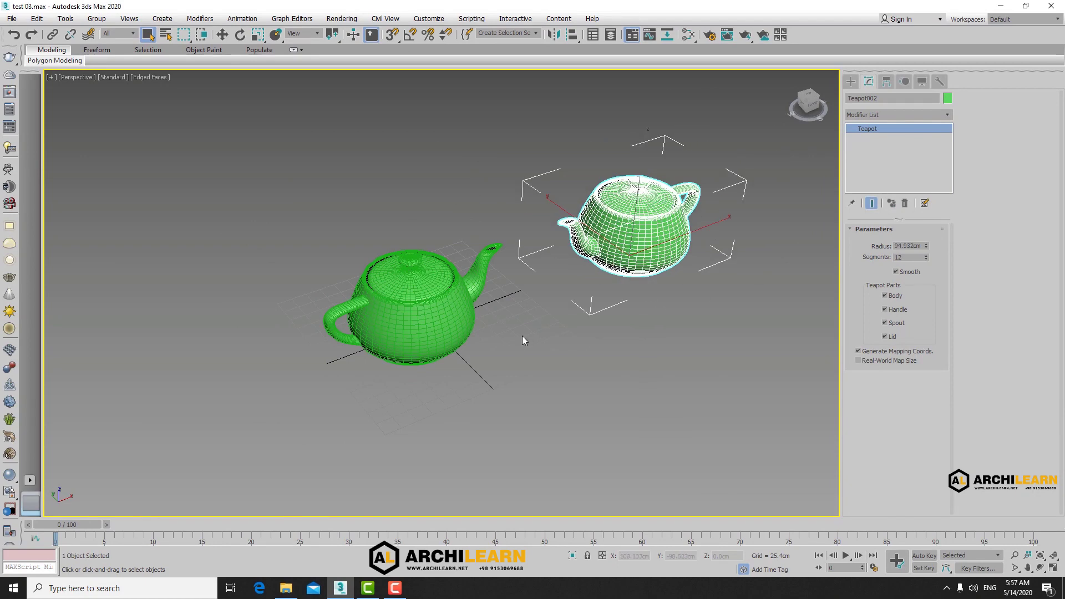
key(Delete)
click(455, 316)
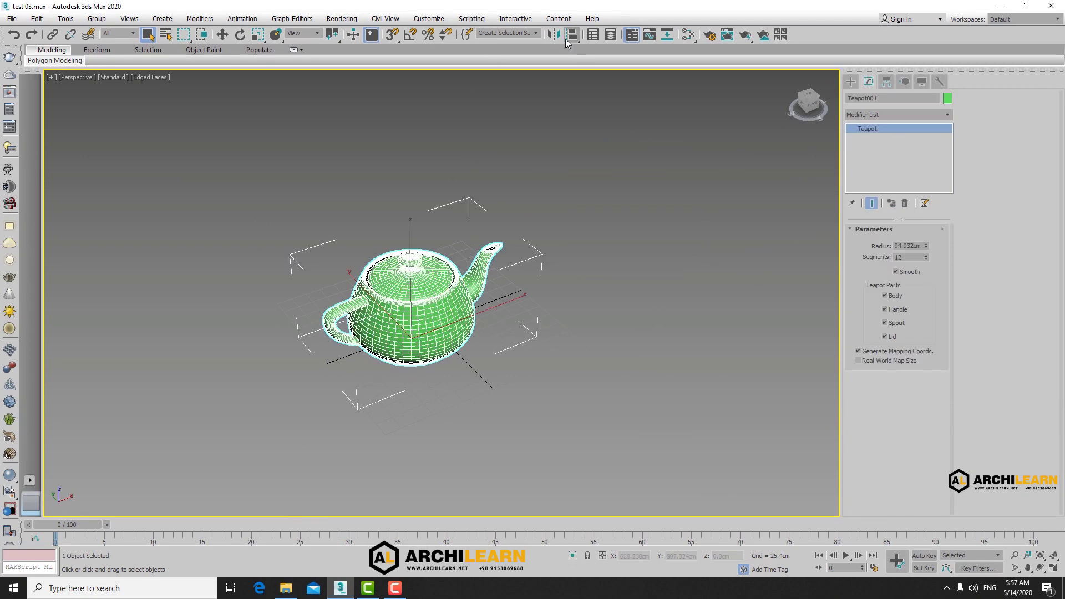
Mirror the teapot as an independent Copy, move it right, and test then undo a radius change
click(554, 34)
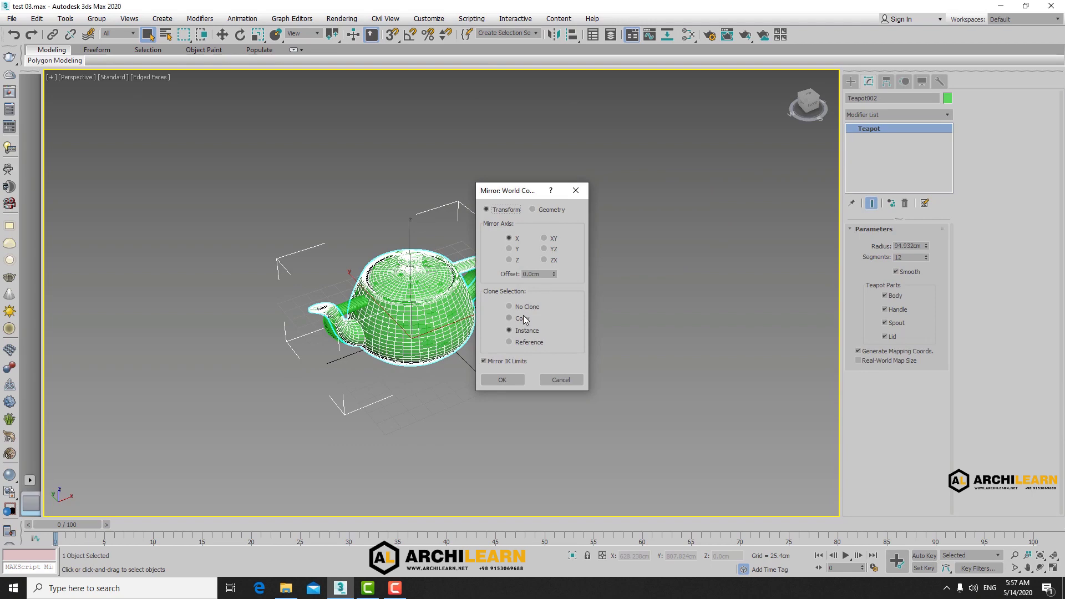
click(523, 319)
click(509, 380)
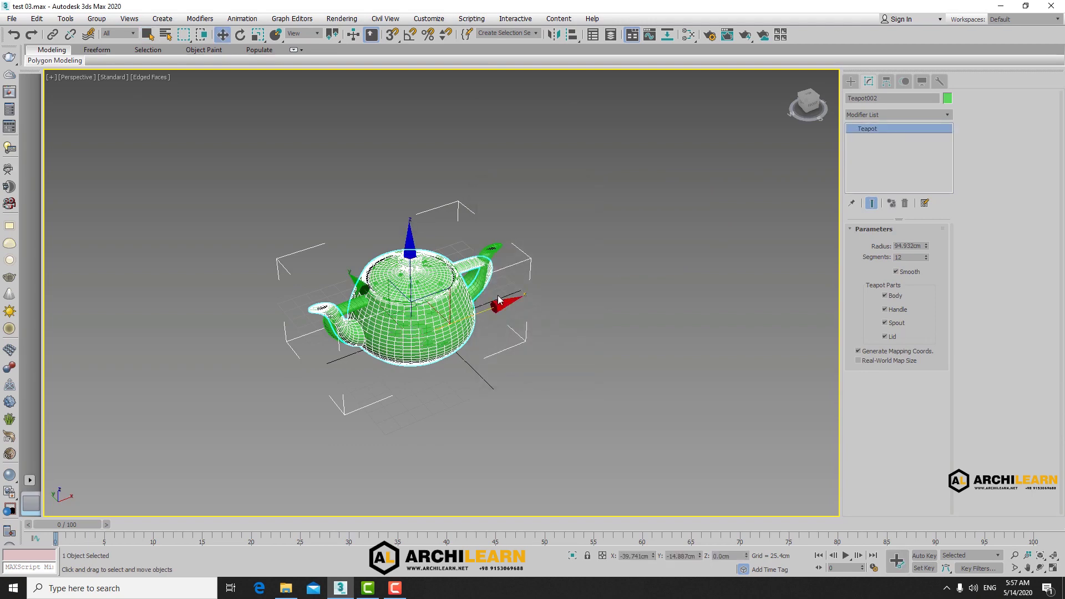
drag(499, 300, 671, 241)
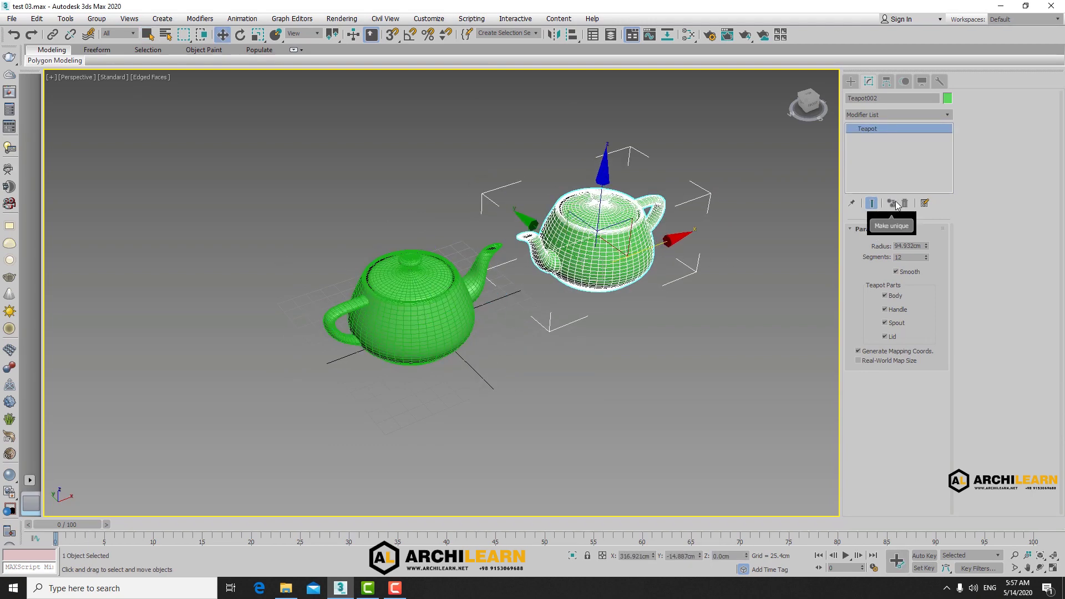
drag(926, 246, 665, 320)
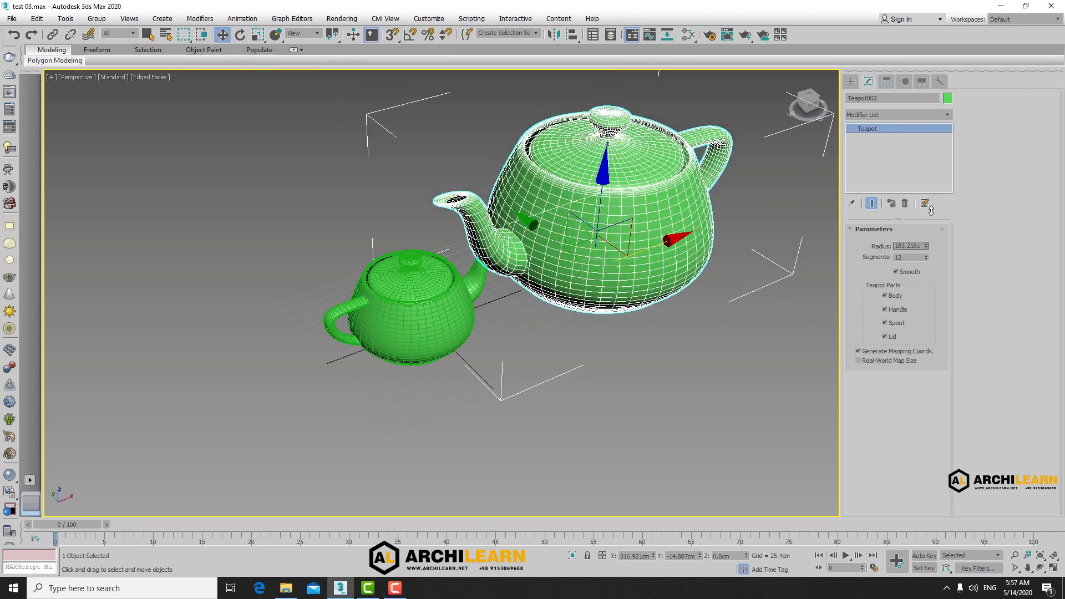
key(ctrl+z)
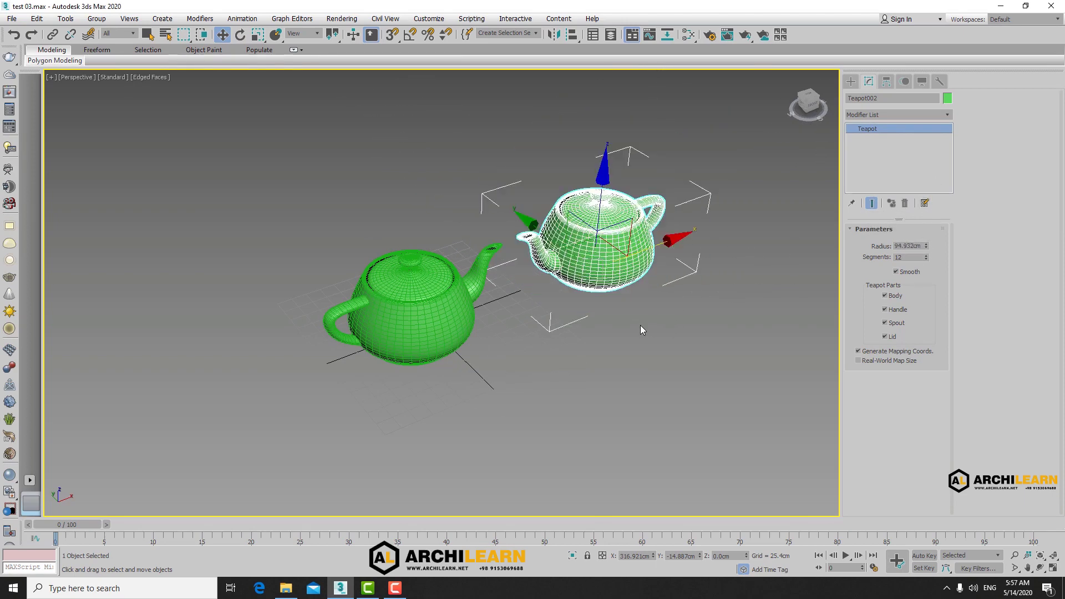